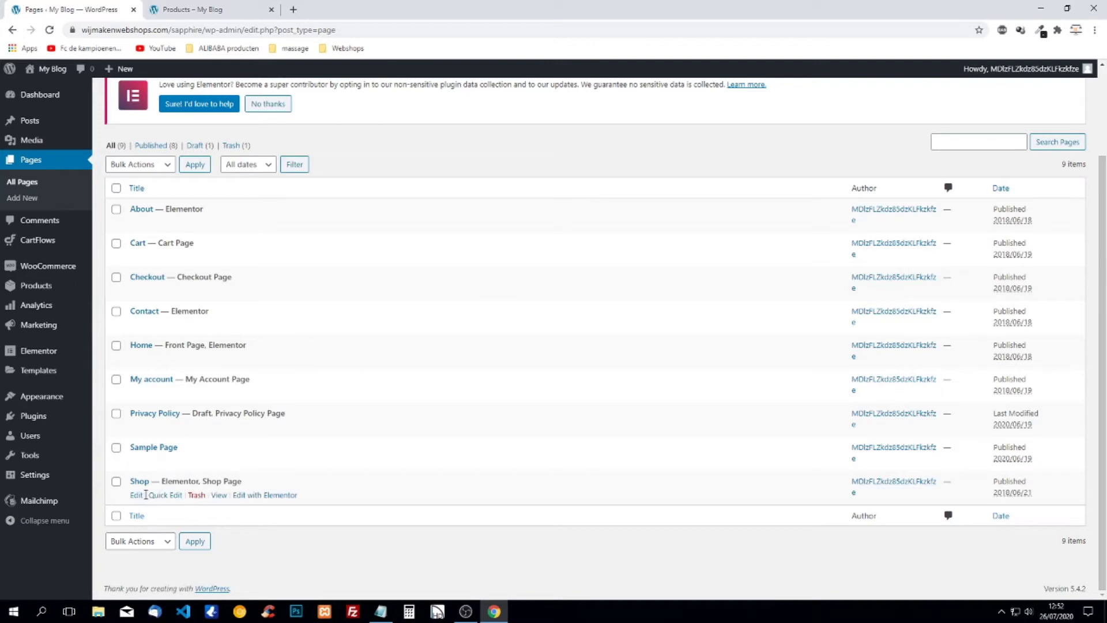
Try opening the Shop page in Elementor, then leave the error and return to the pages list
left_click(137, 496)
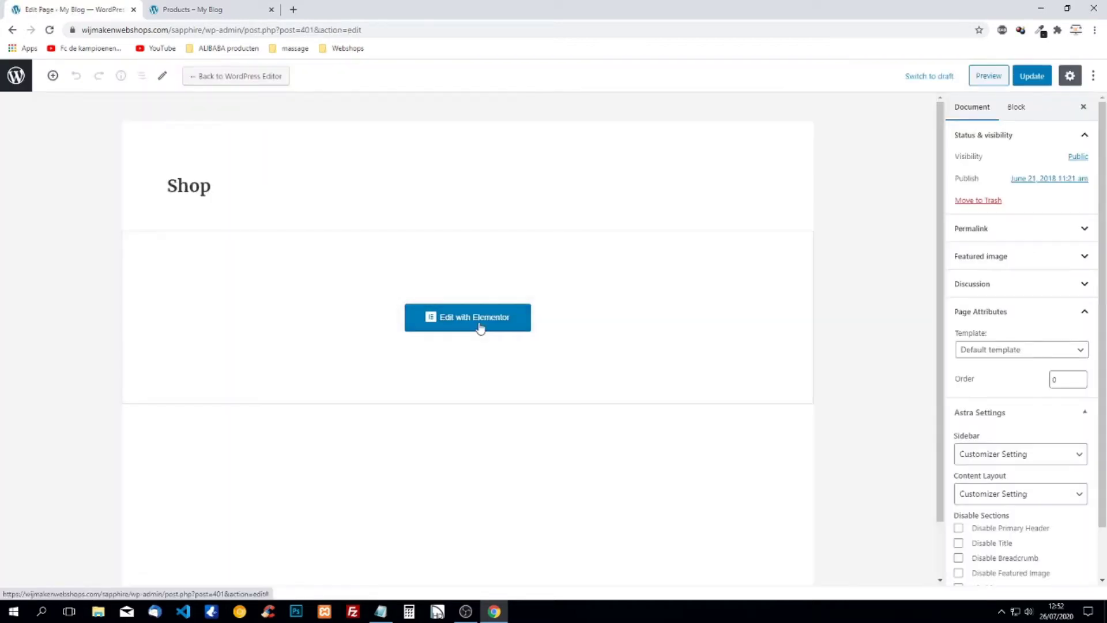
left_click(474, 318)
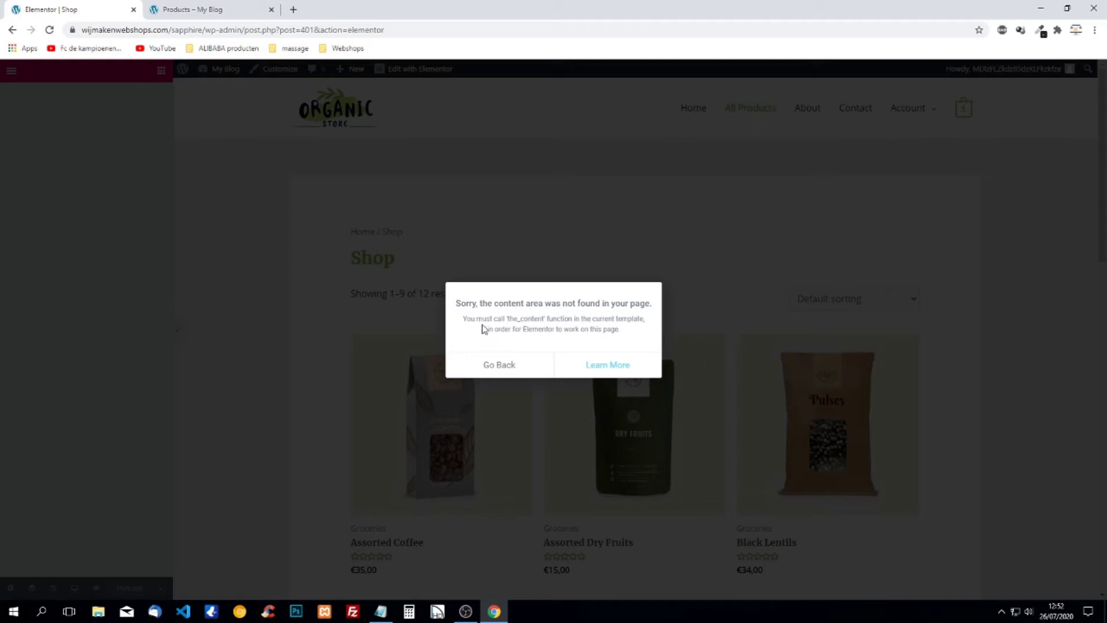
left_click(499, 365)
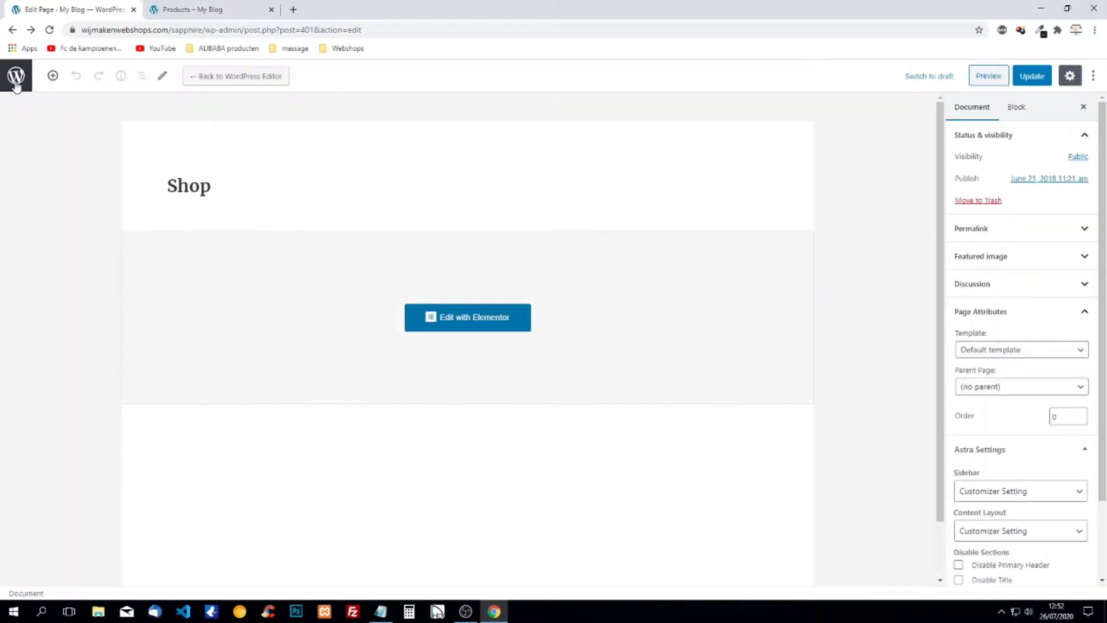
left_click(16, 76)
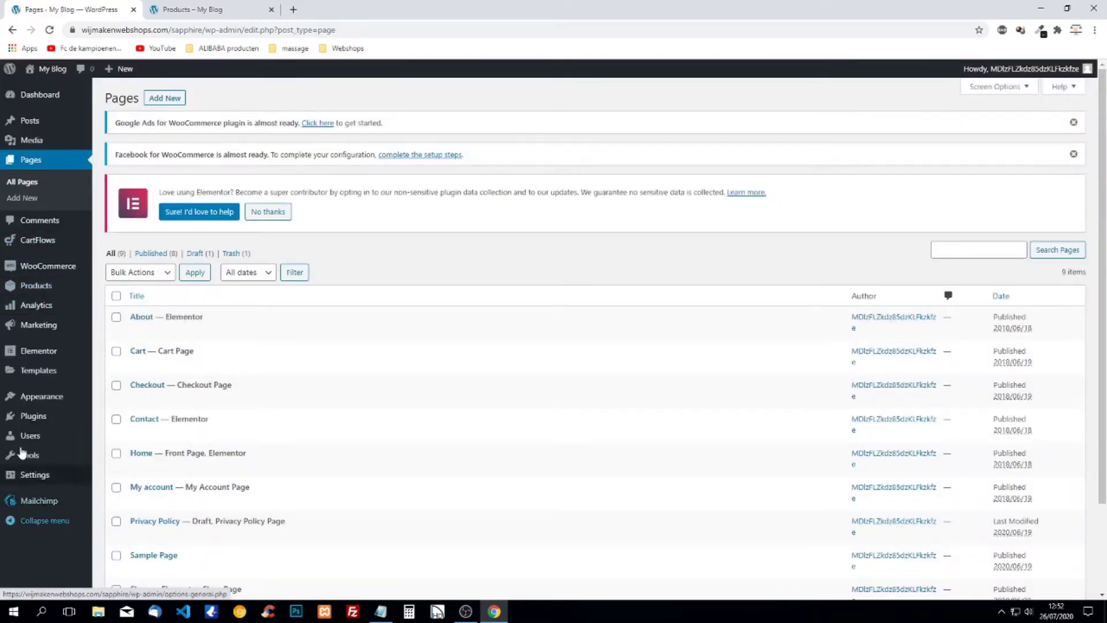
Search plugins for 'elementor', then install and activate Essential Addons for Elementor
mouse_move(28, 417)
left_click(118, 437)
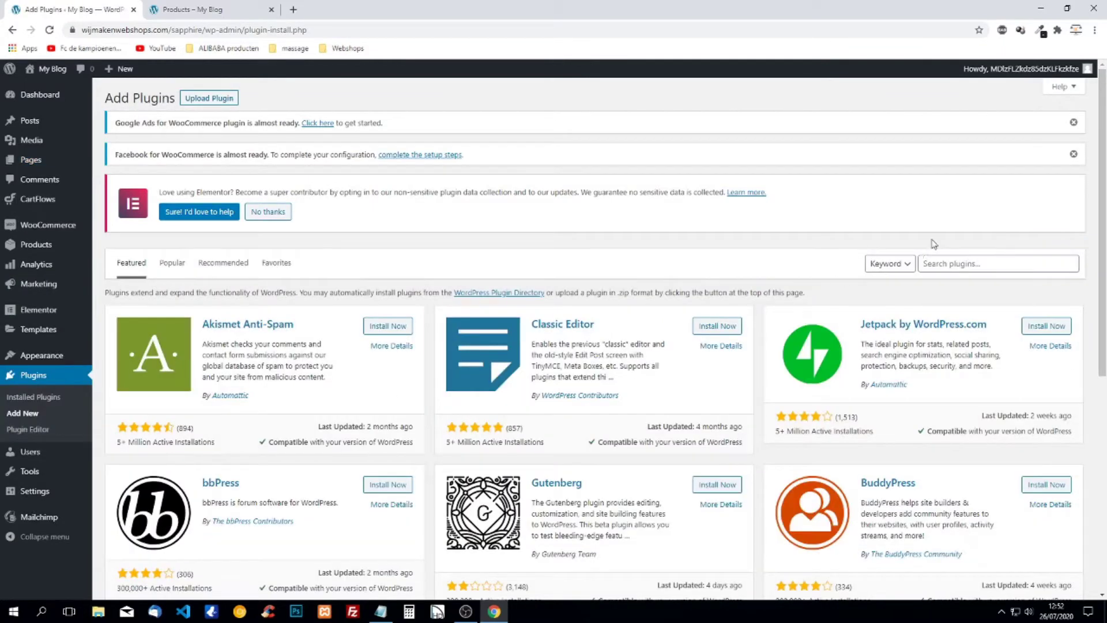
left_click(950, 263)
type("el")
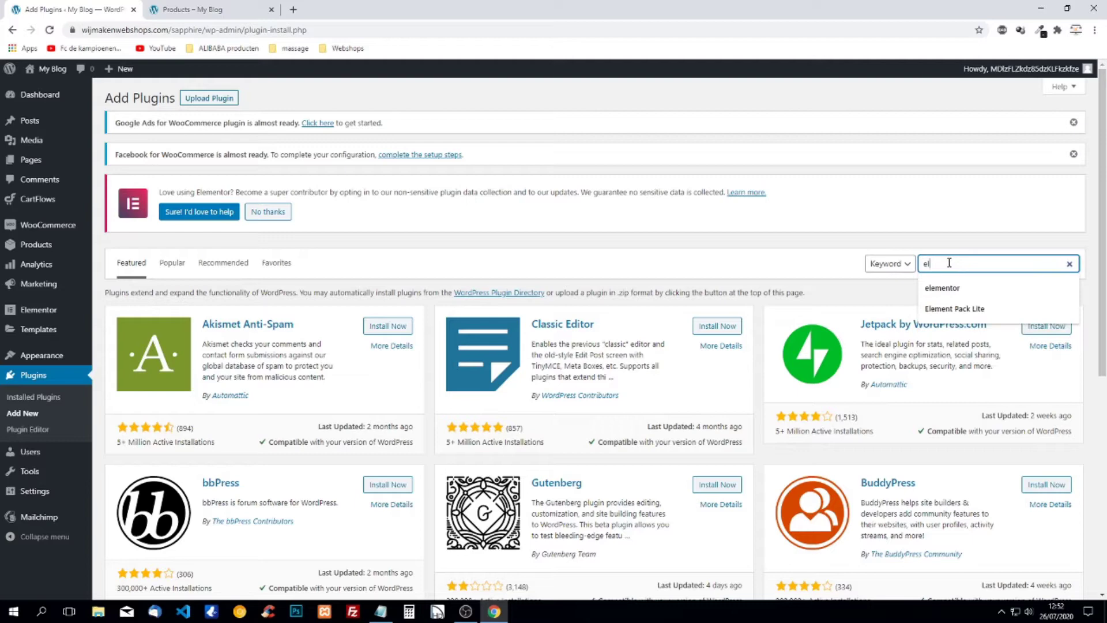
type("ementor")
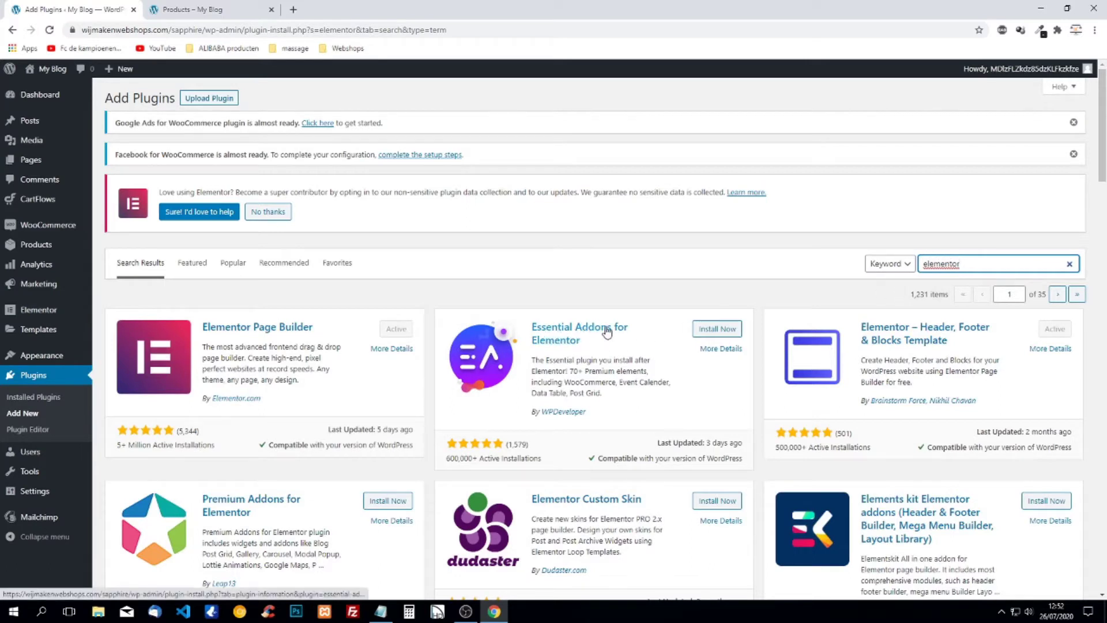
left_click(723, 334)
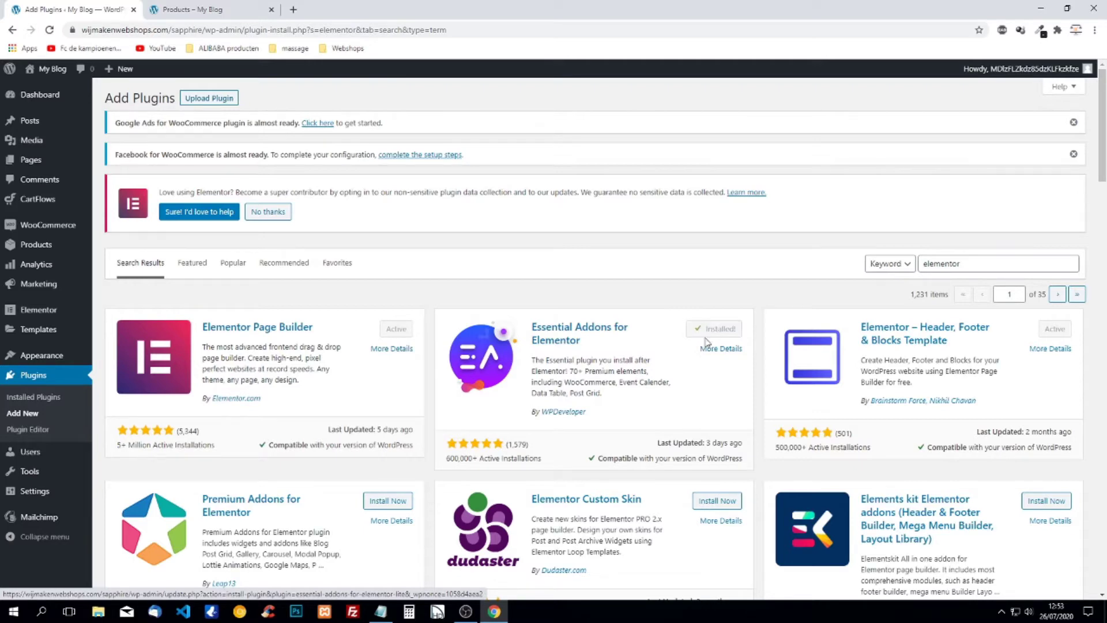
left_click(722, 331)
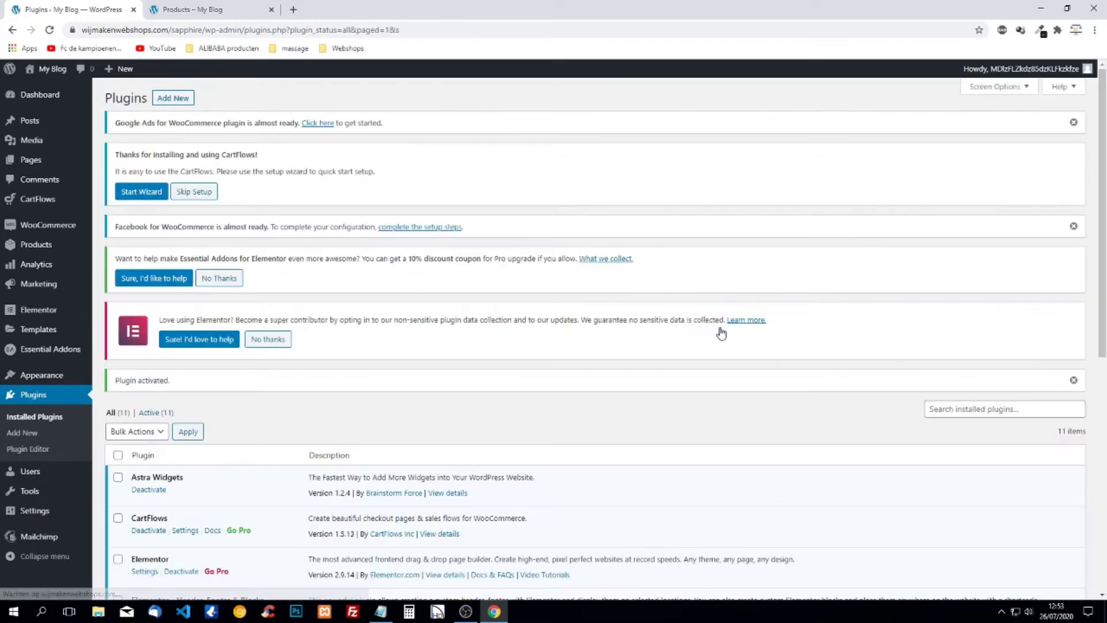
Create and publish a new page titled 'Products', then open it in Elementor
mouse_move(36, 161)
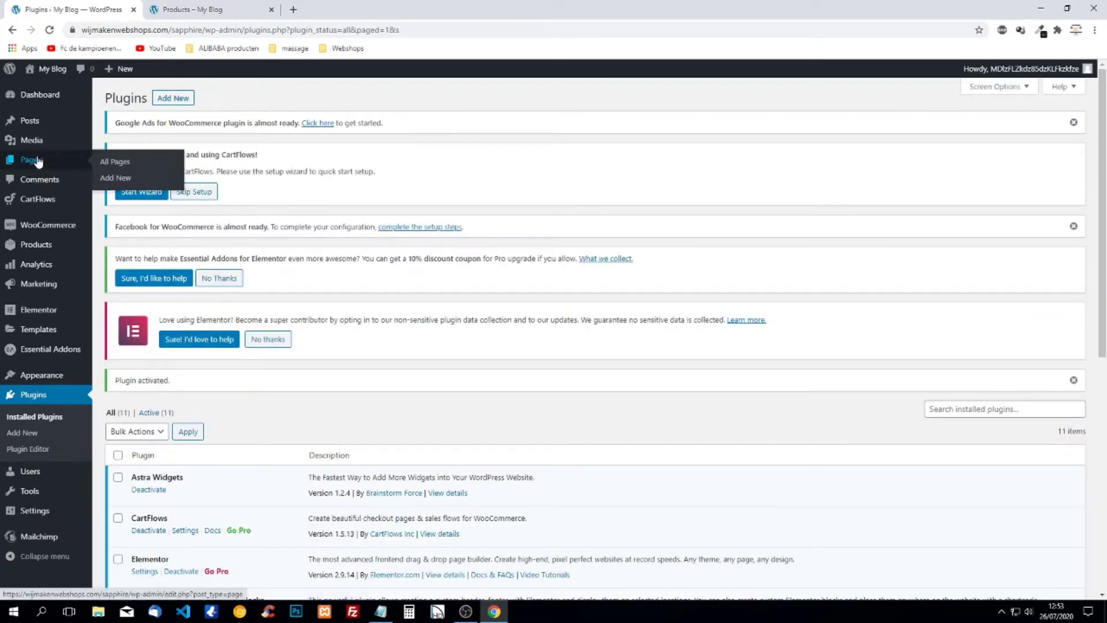
left_click(116, 178)
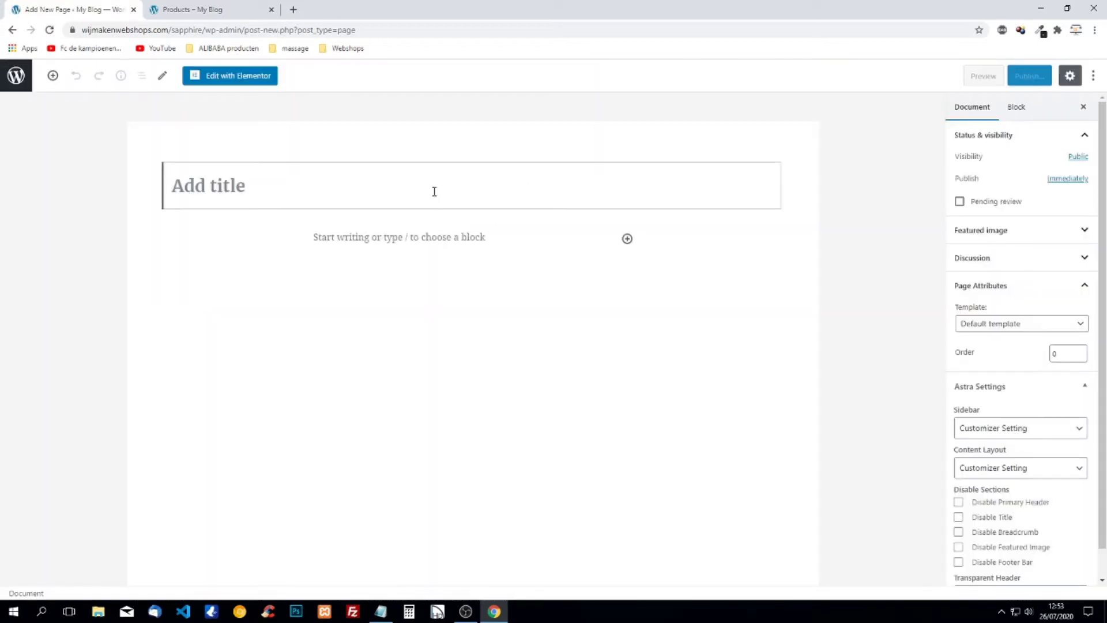
type("Products")
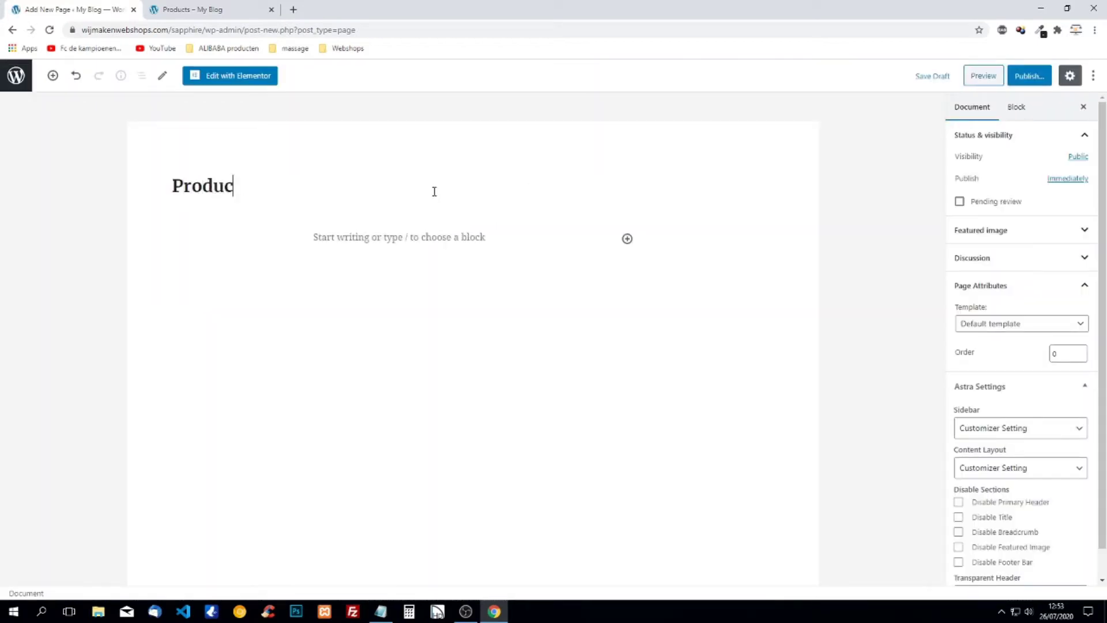
left_click(1030, 75)
left_click(1027, 76)
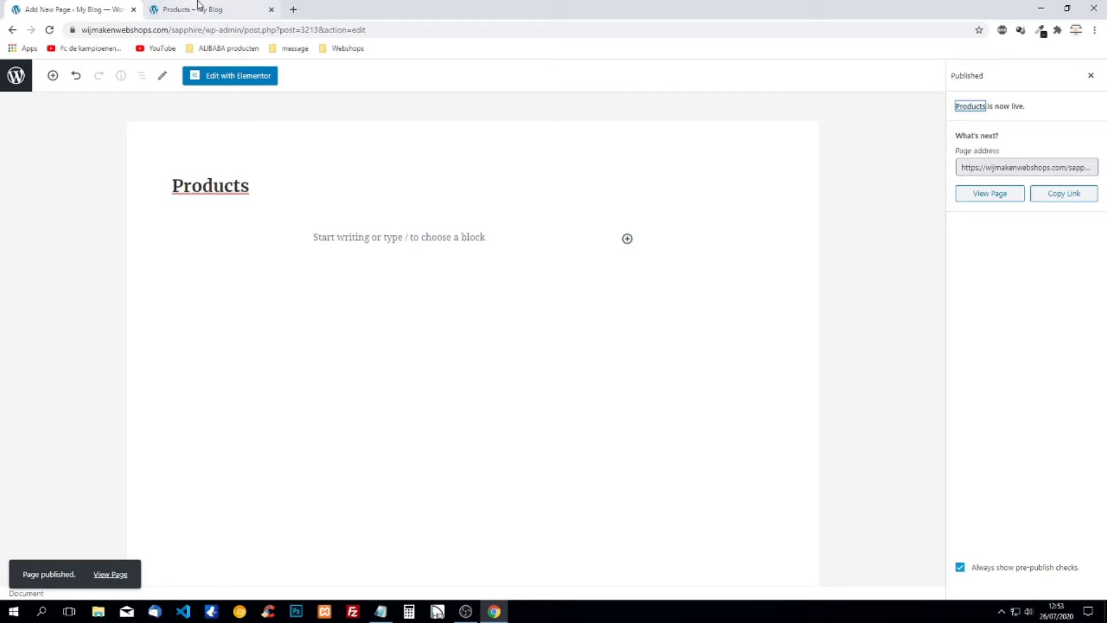
left_click(230, 80)
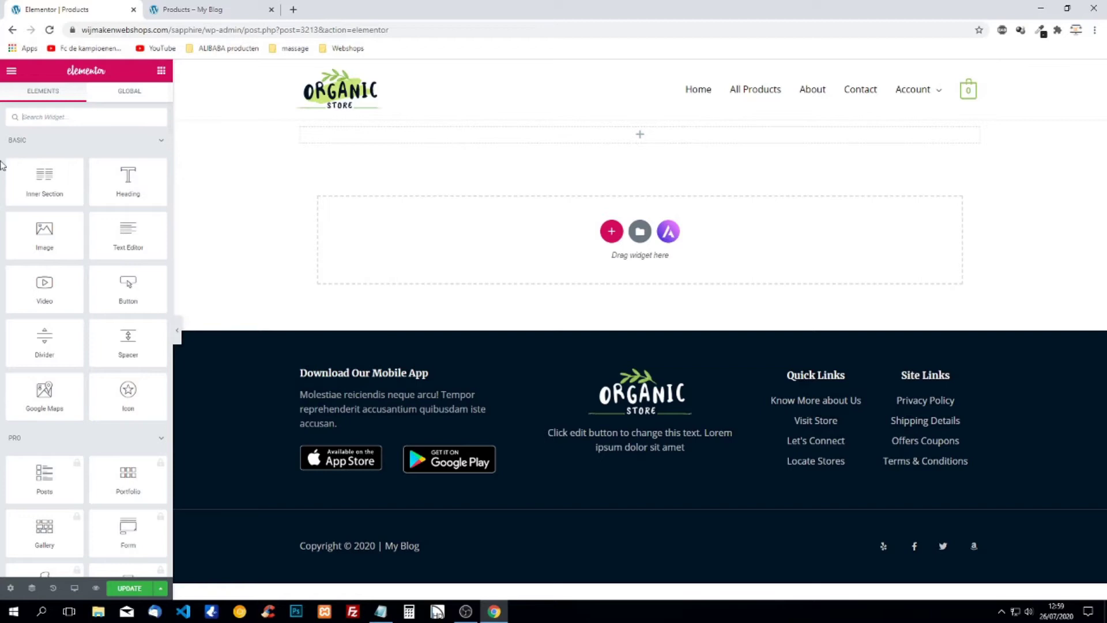
Scroll the widget panel, viewing and dismissing the WooCommerce Breadcrumbs promotion
scroll(94, 302, "down", 2)
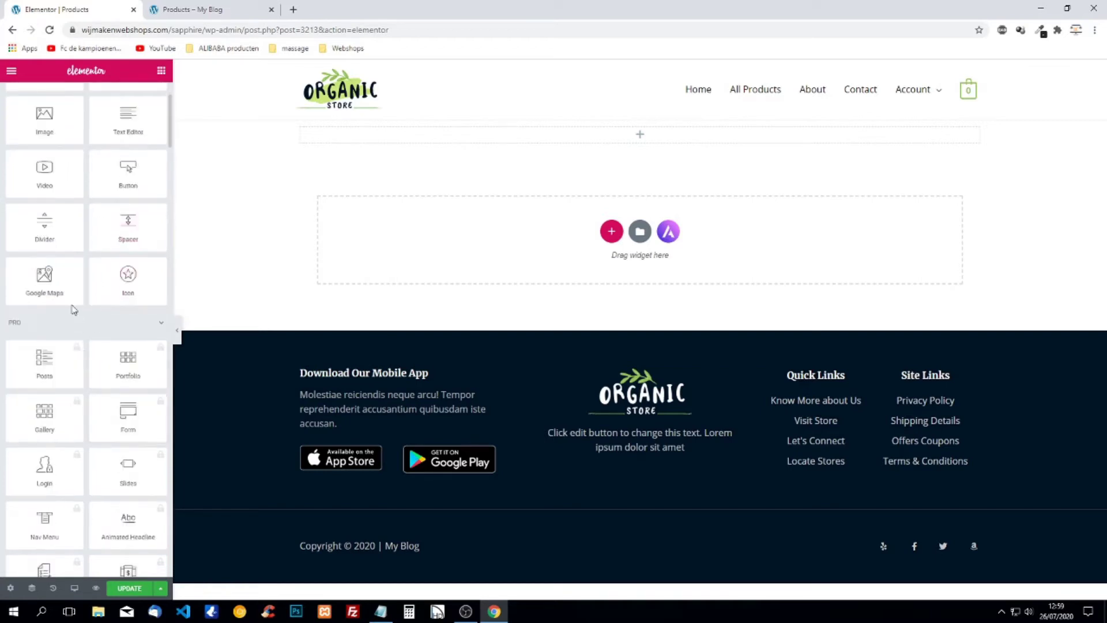
scroll(73, 309, "down", 10)
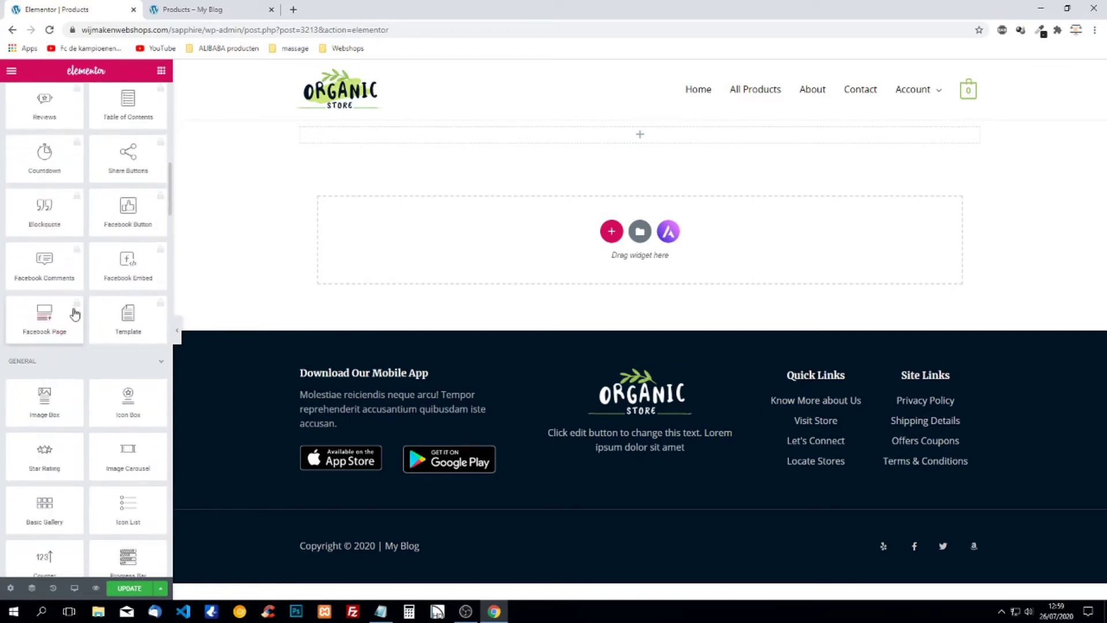
scroll(78, 312, "down", 10)
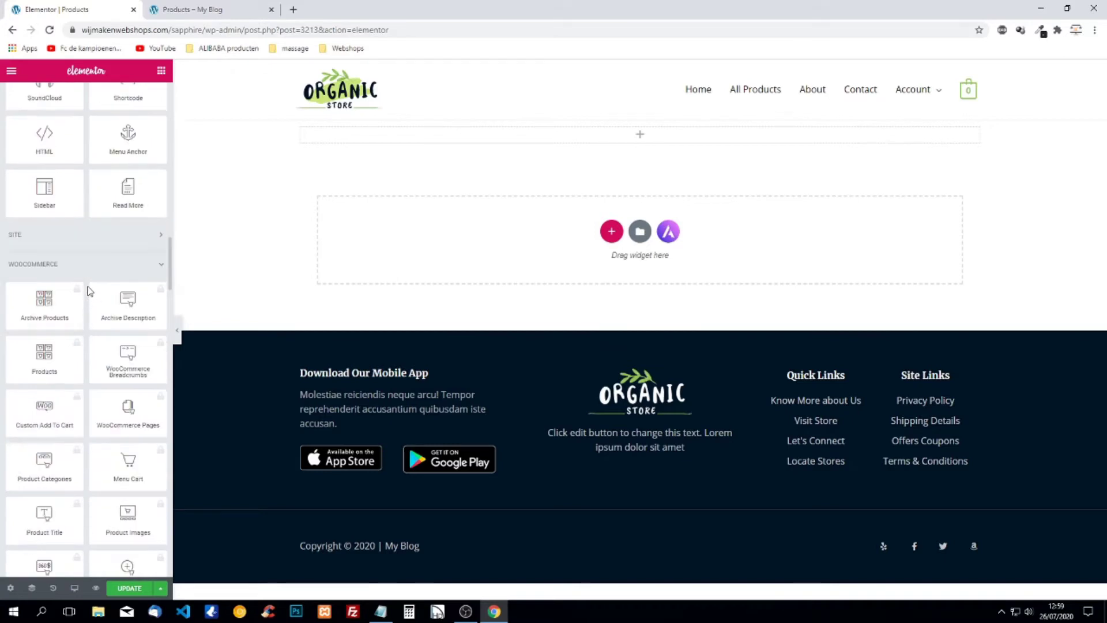
scroll(89, 291, "down", 2)
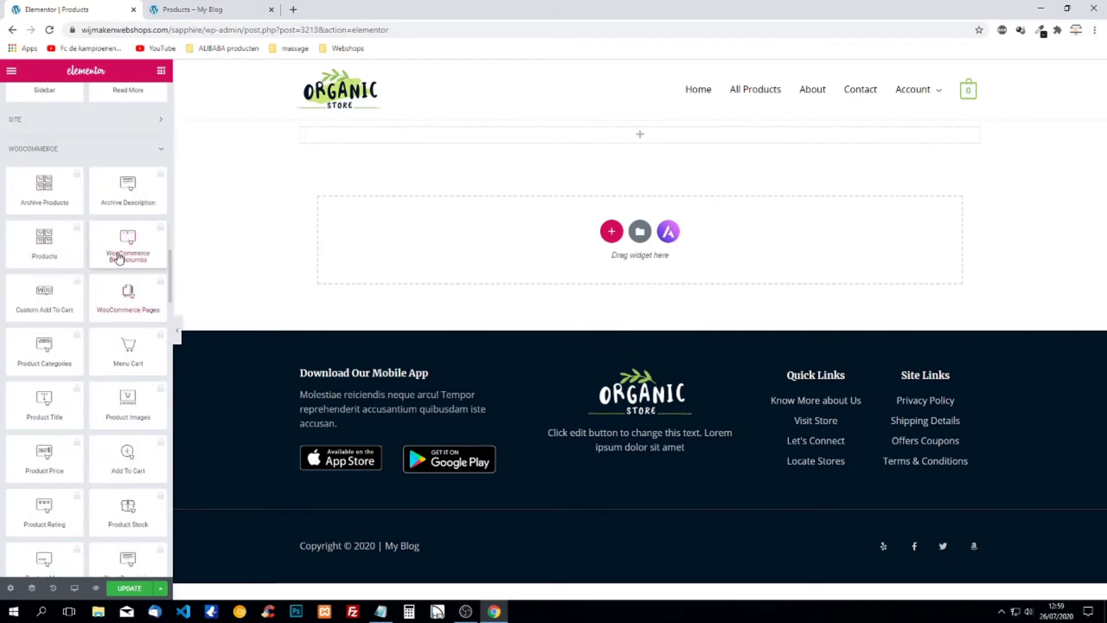
left_click(123, 252)
left_click(125, 237)
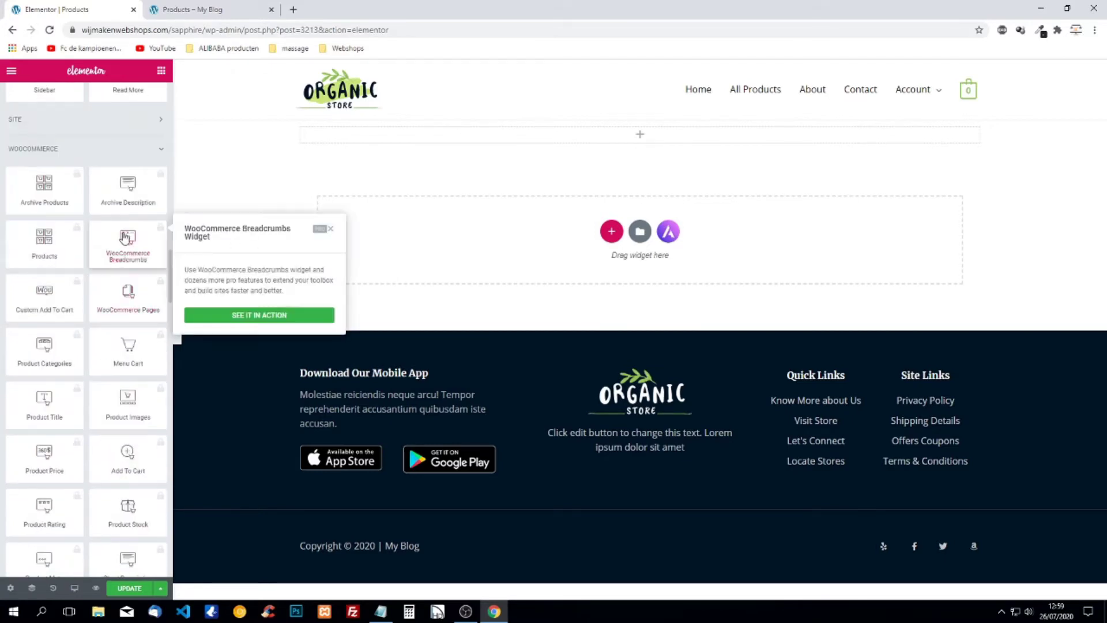
scroll(116, 362, "down", 7)
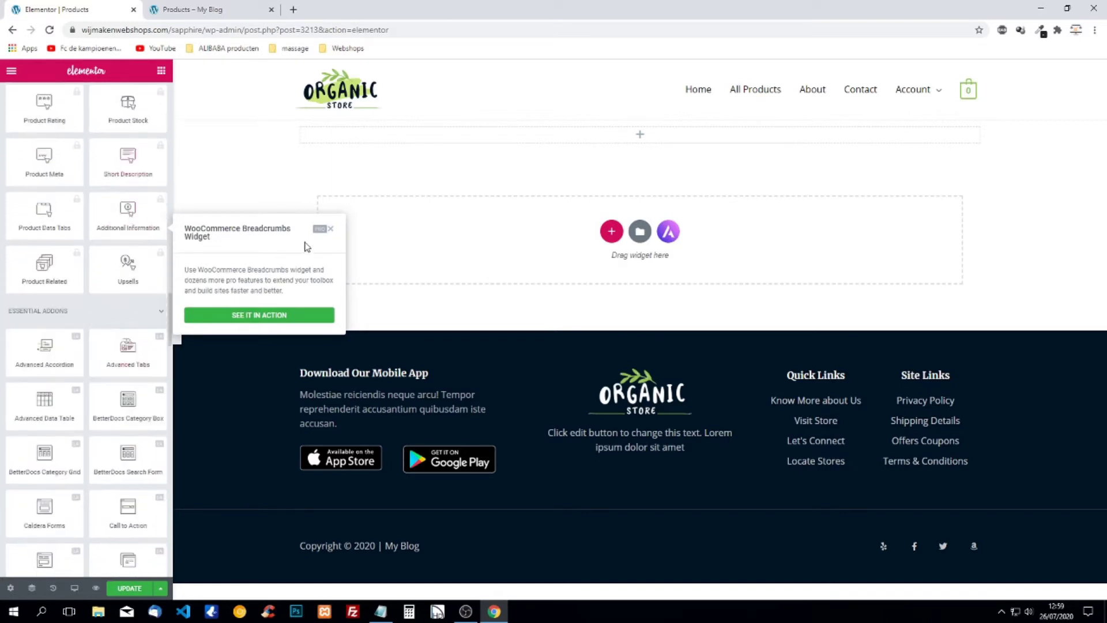
left_click(331, 232)
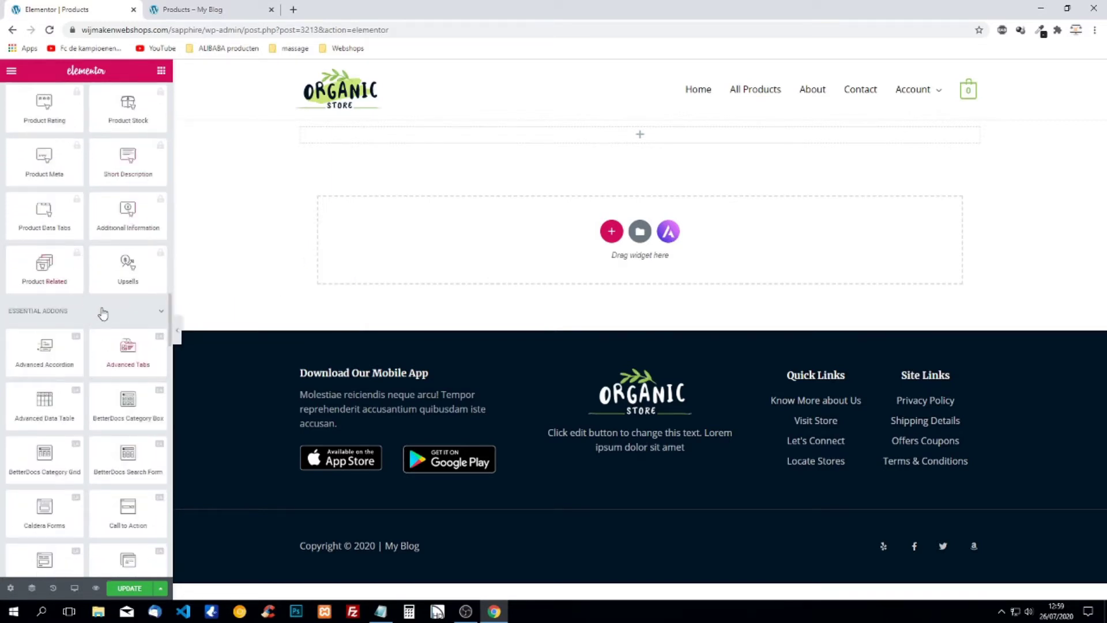
Scroll further down the widget panel until Product Grid is visible
scroll(103, 311, "down", 3)
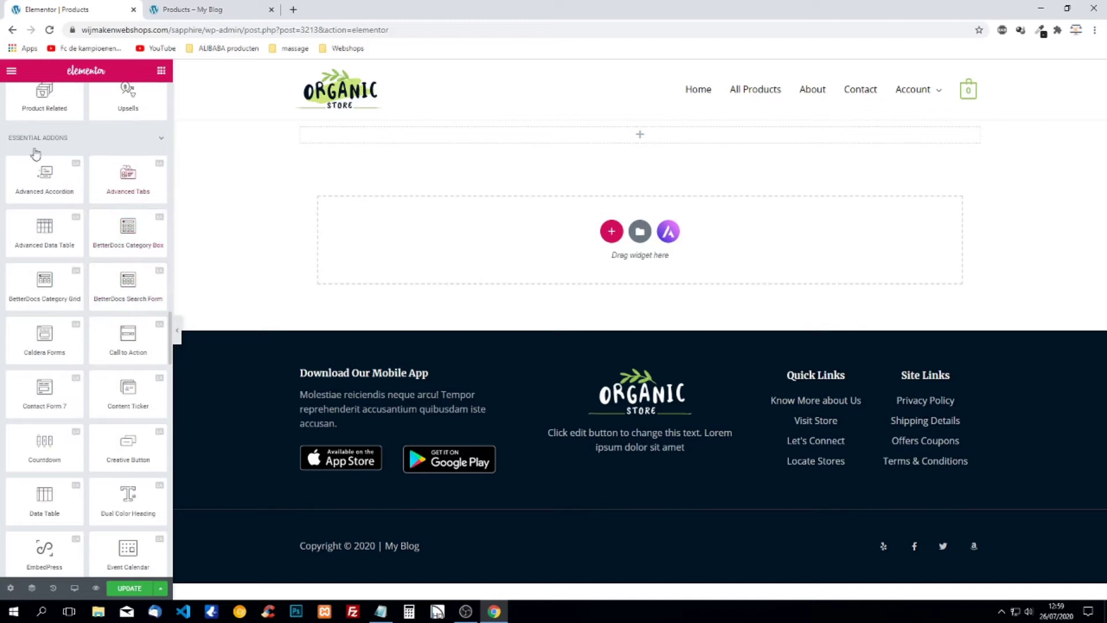
scroll(80, 351, "down", 4)
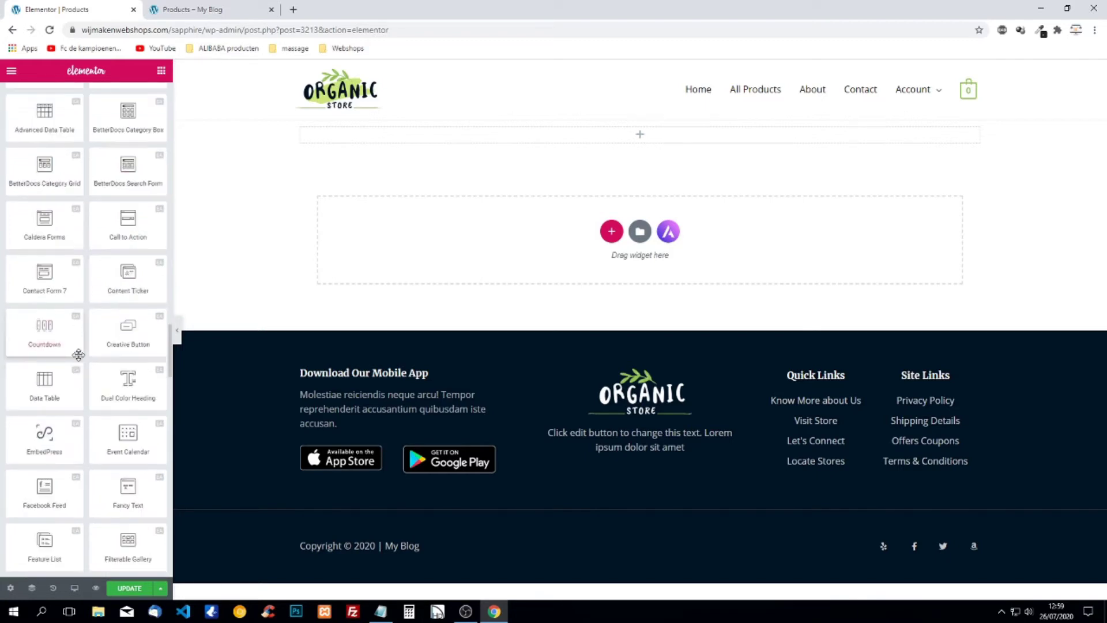
scroll(99, 343, "down", 3)
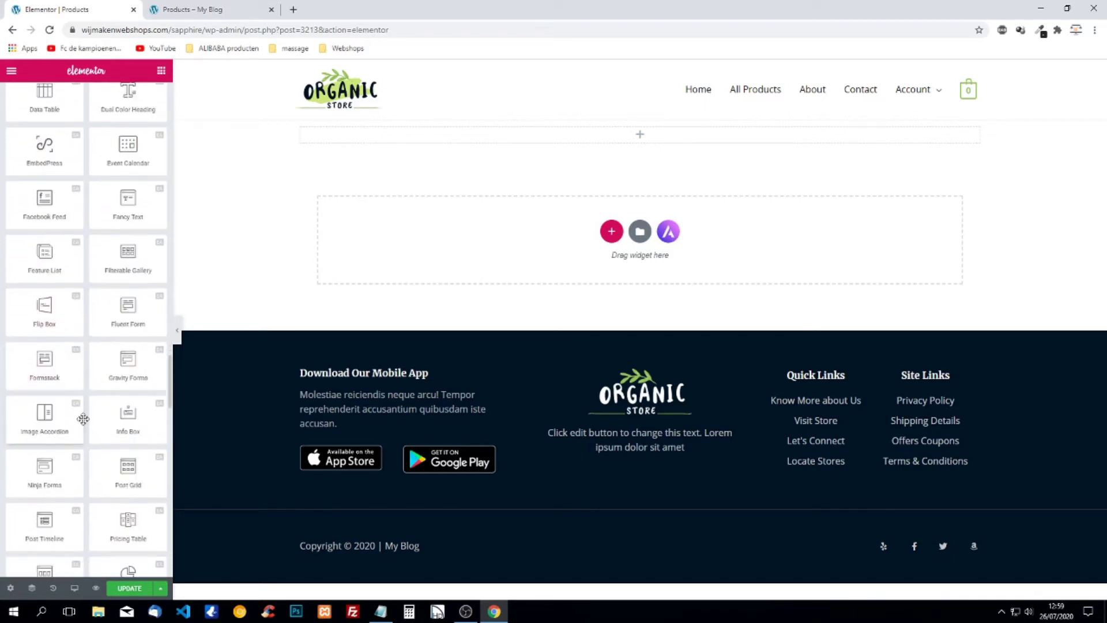
scroll(108, 326, "down", 2)
scroll(104, 346, "down", 1)
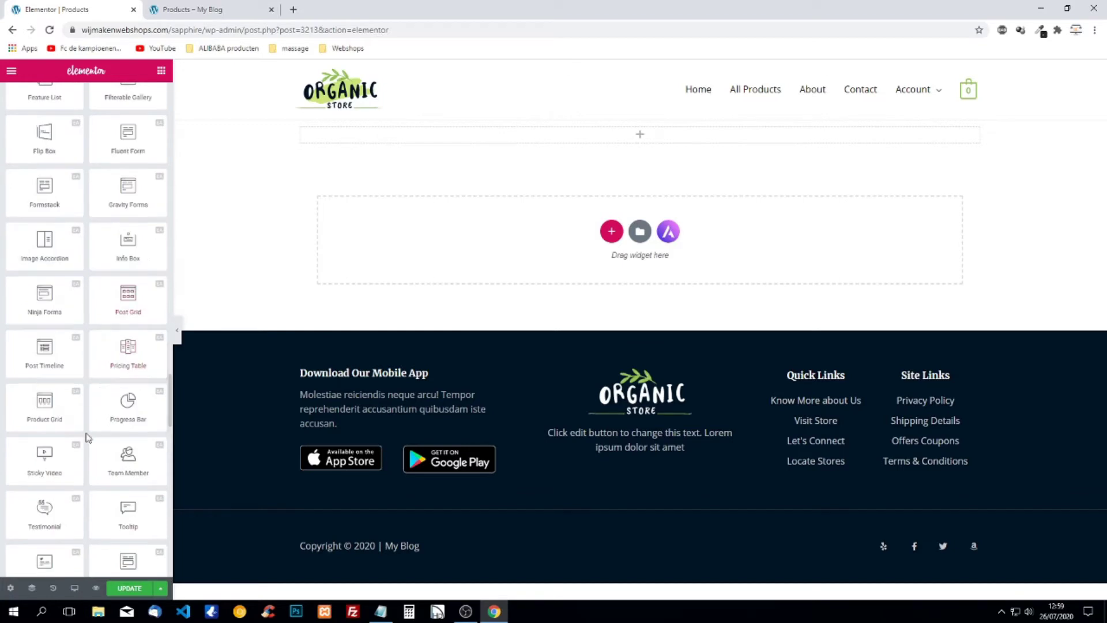
Place a Product Grid widget in the empty section, showing four recent products in four columns
left_click_drag(39, 411, 619, 252)
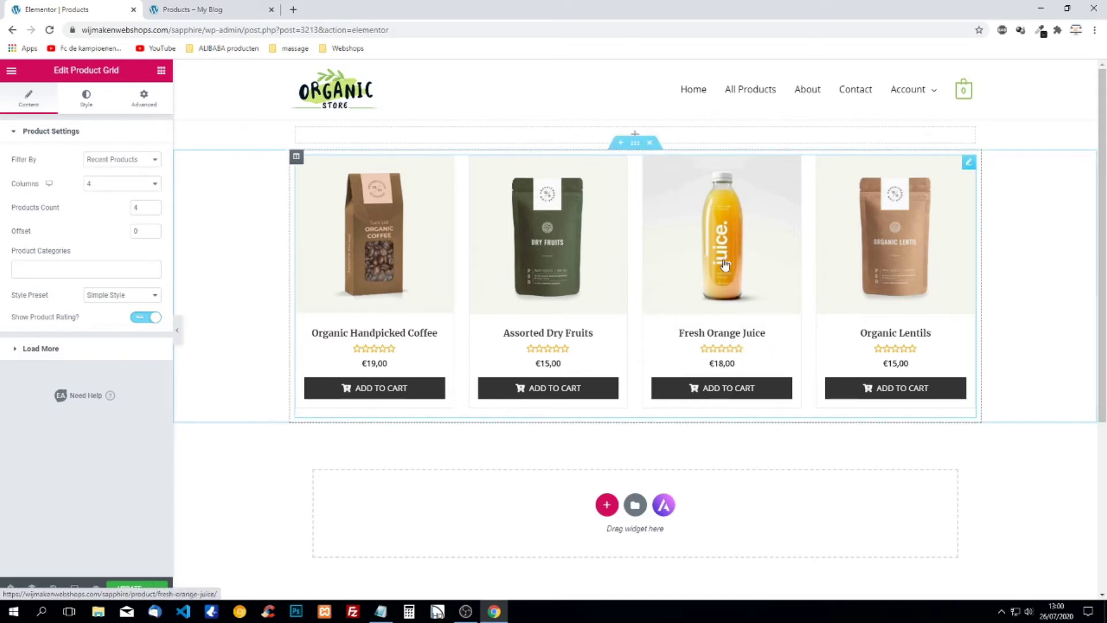
scroll(1061, 309, "down", 1)
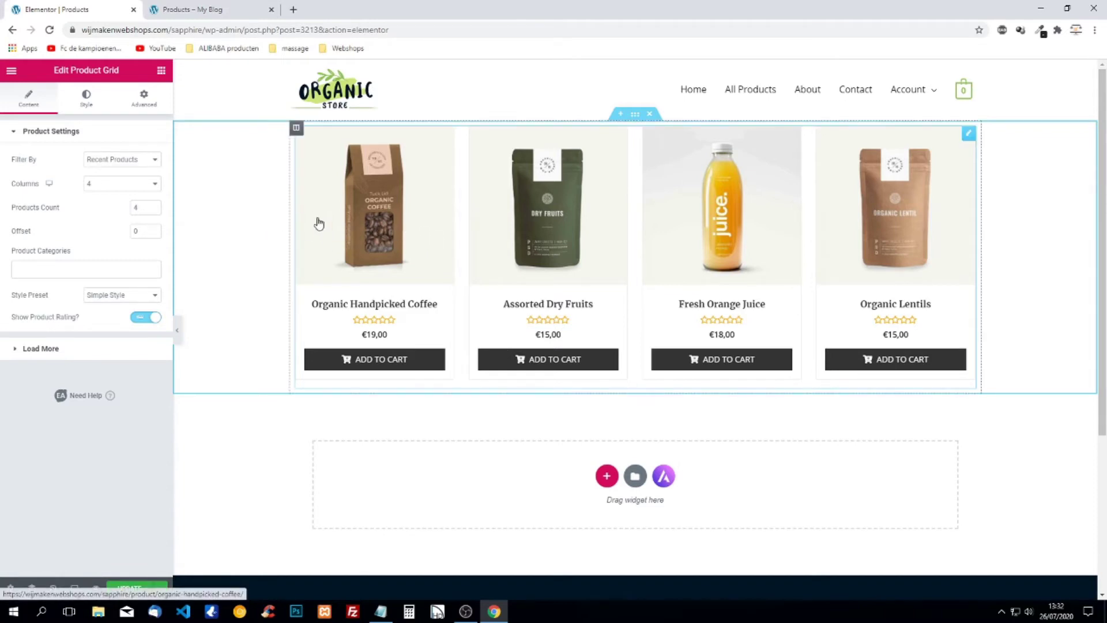
Raise the grid's Products Count from 4 to 12
left_click(153, 206)
left_click(153, 207)
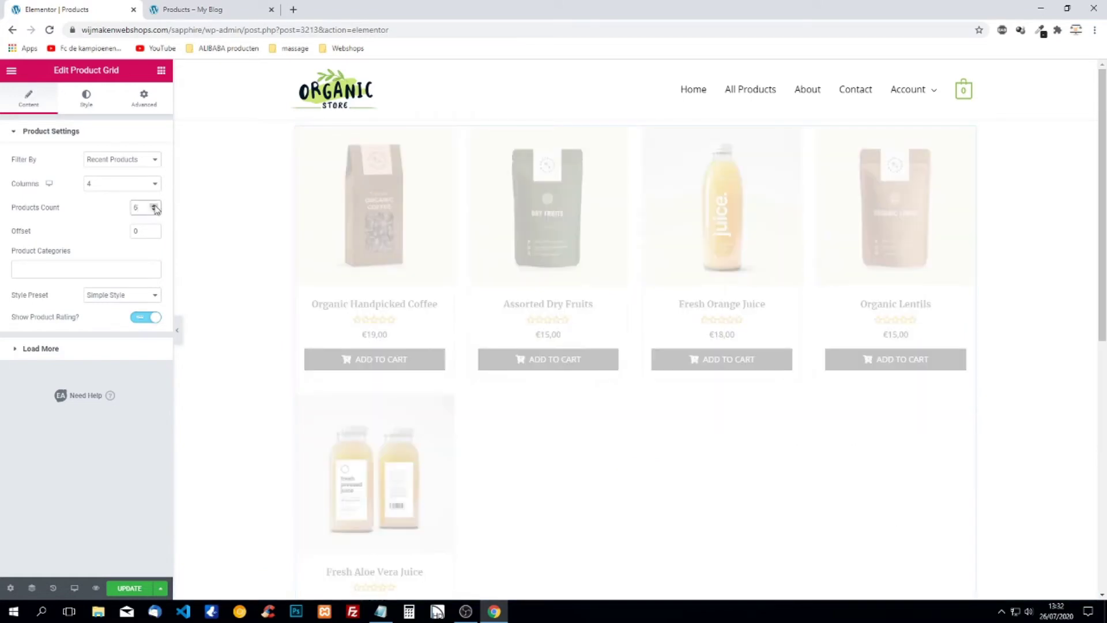
left_click(153, 206)
left_click(153, 206)
left_click(154, 207)
left_click(153, 207)
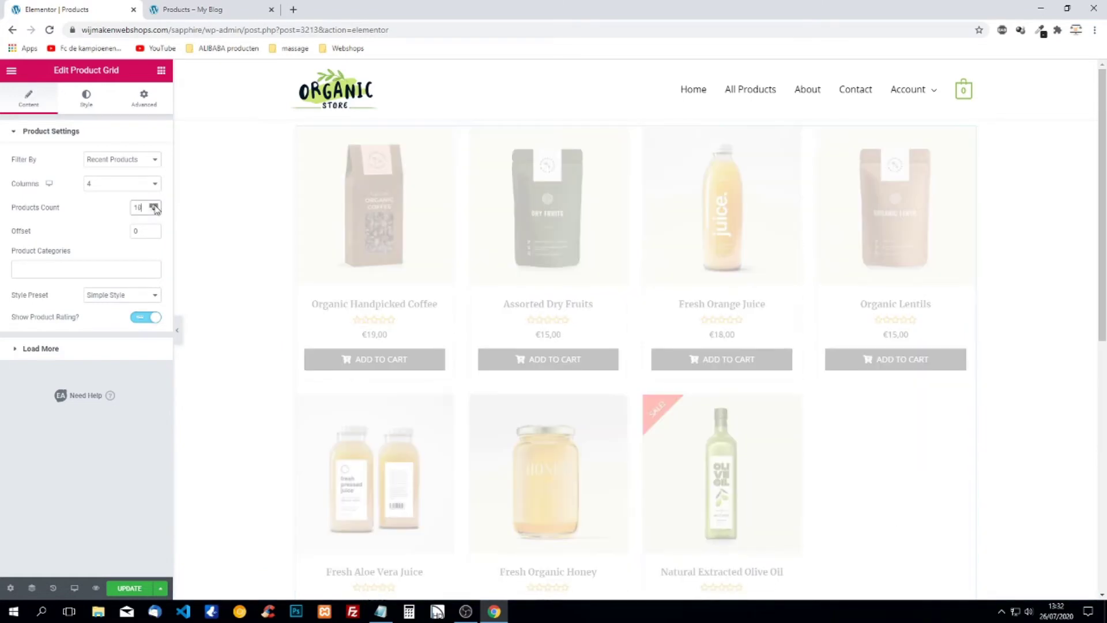
left_click(153, 206)
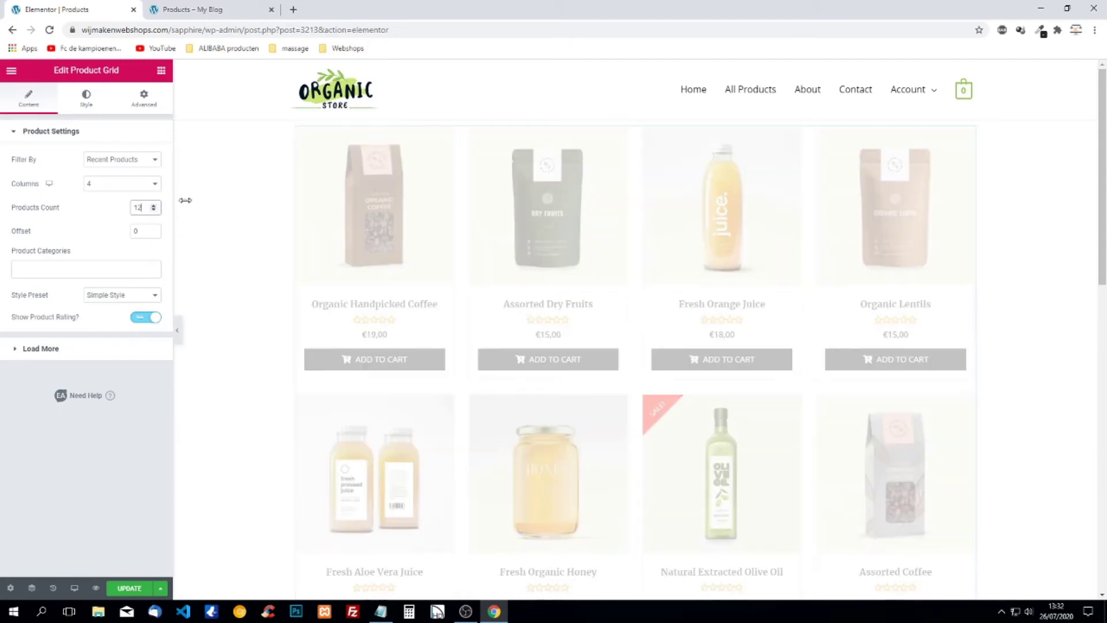
scroll(273, 220, "down", 6)
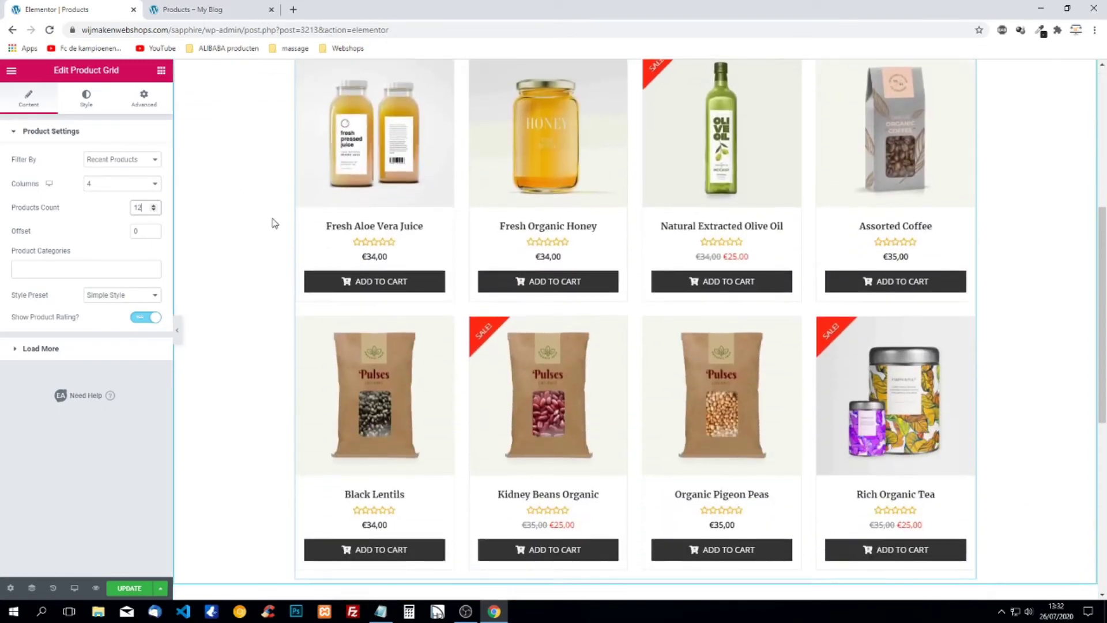
scroll(265, 272, "up", 5)
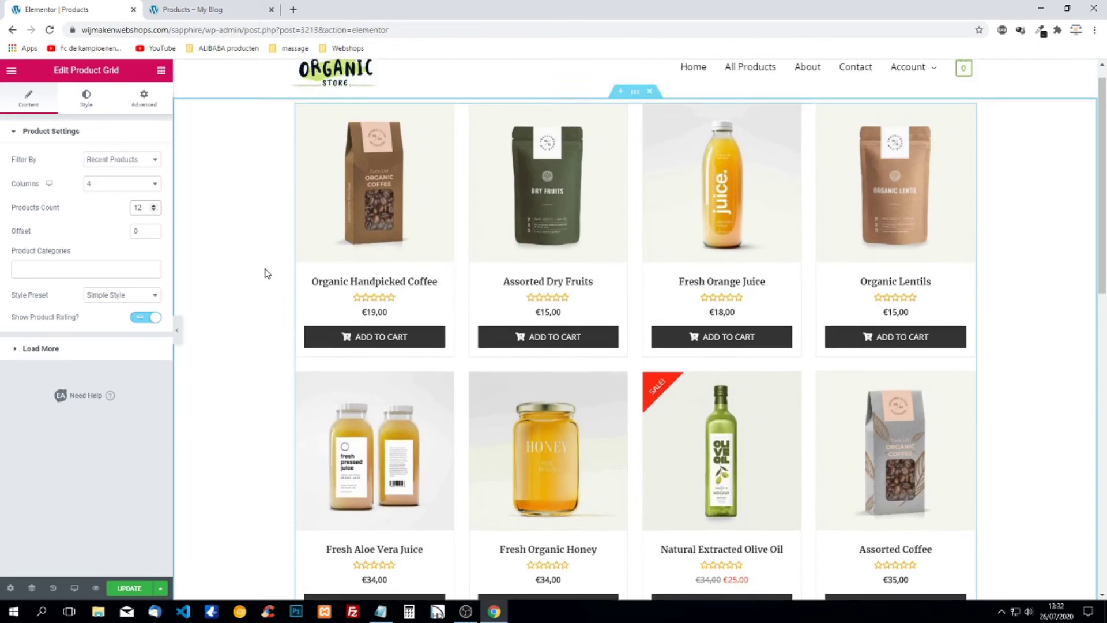
scroll(266, 273, "up", 1)
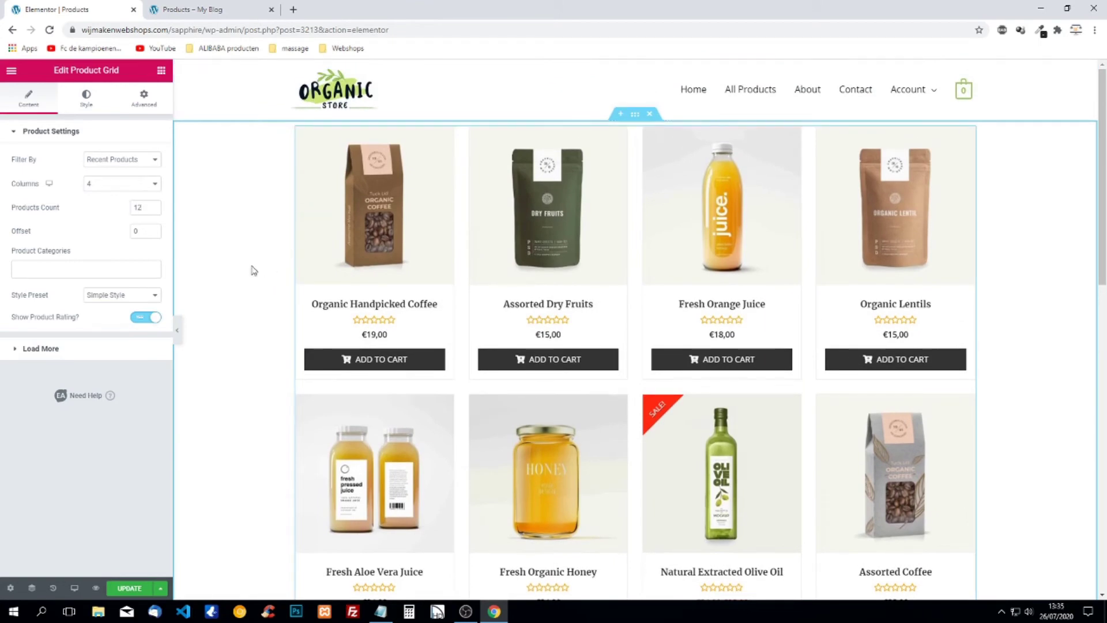
Set the product grid to 2 columns in the Tablet preview
scroll(250, 358, "down", 5)
scroll(252, 365, "up", 5)
scroll(1030, 346, "down", 9)
scroll(1026, 462, "up", 9)
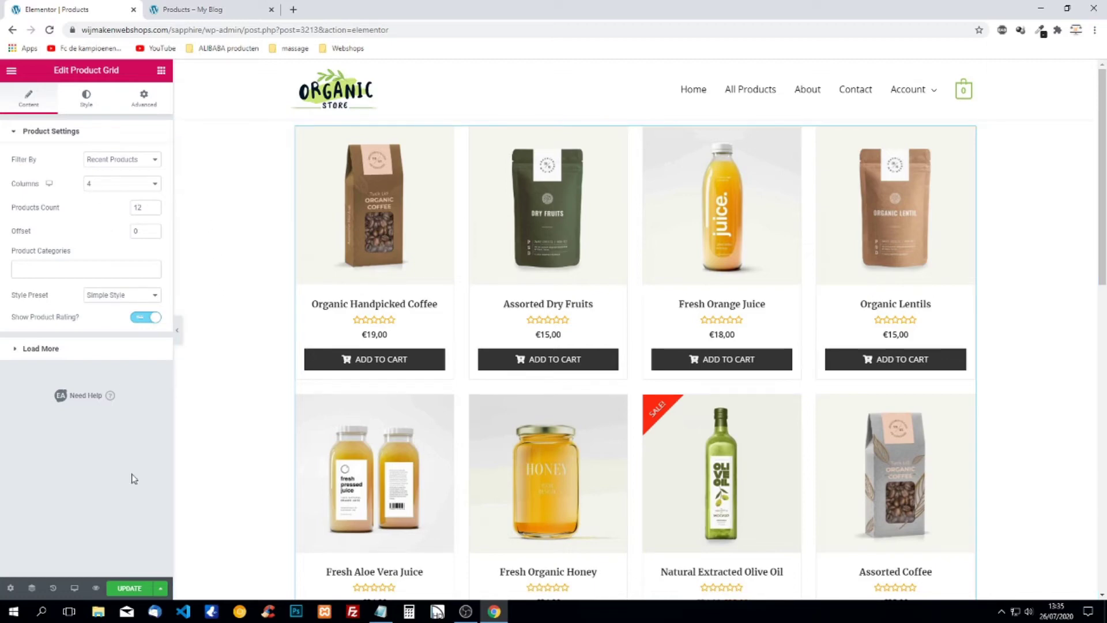
left_click(75, 588)
left_click(76, 535)
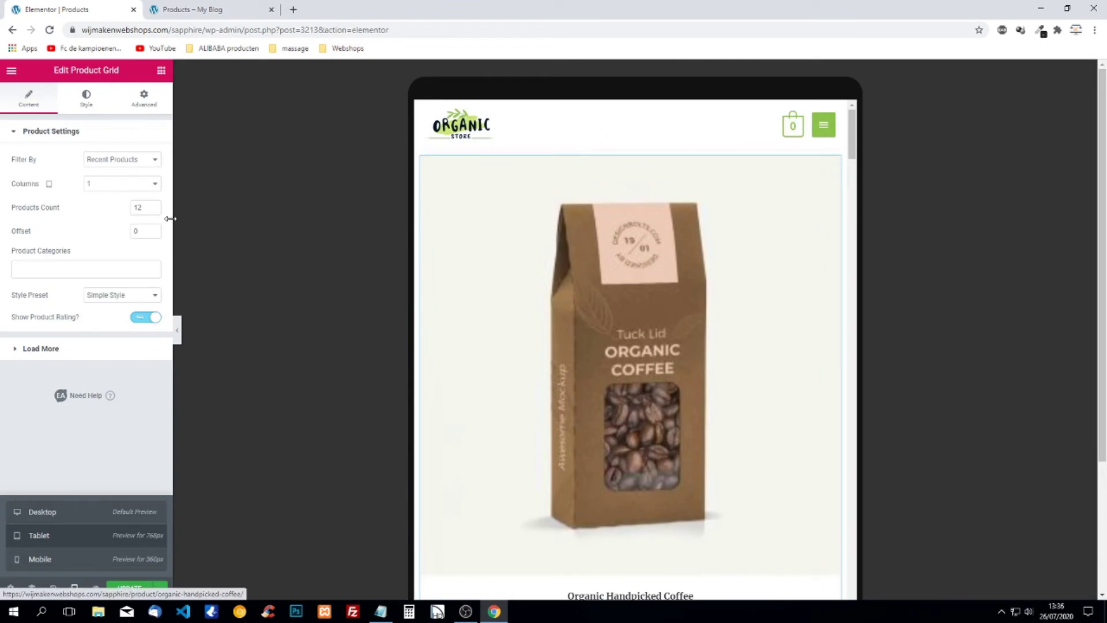
scroll(573, 255, "down", 4)
scroll(571, 352, "down", 8)
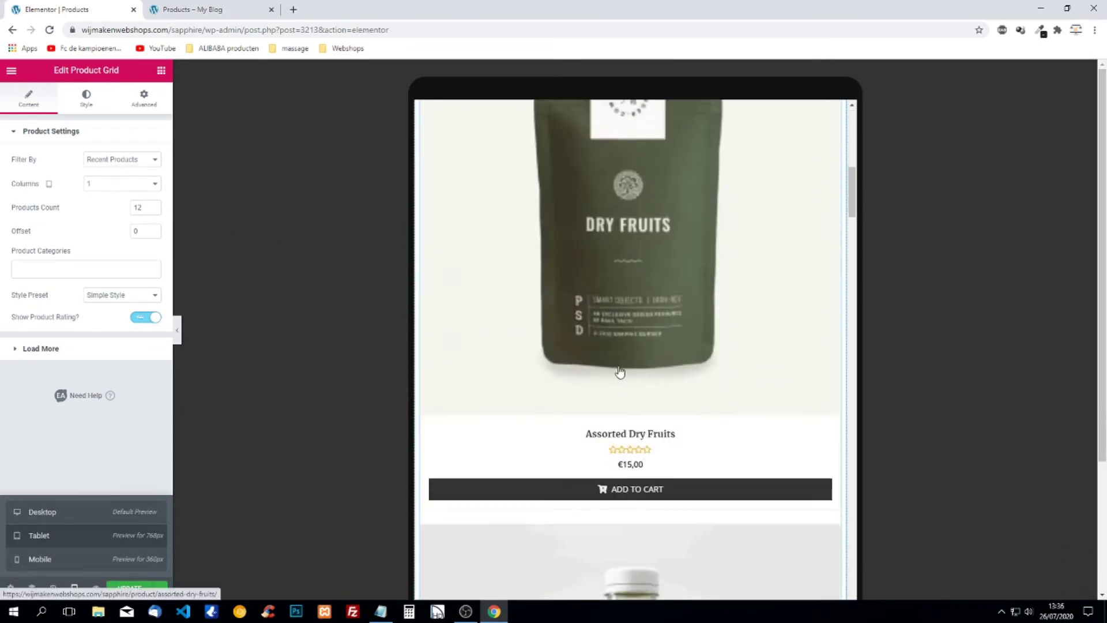
scroll(606, 392, "up", 10)
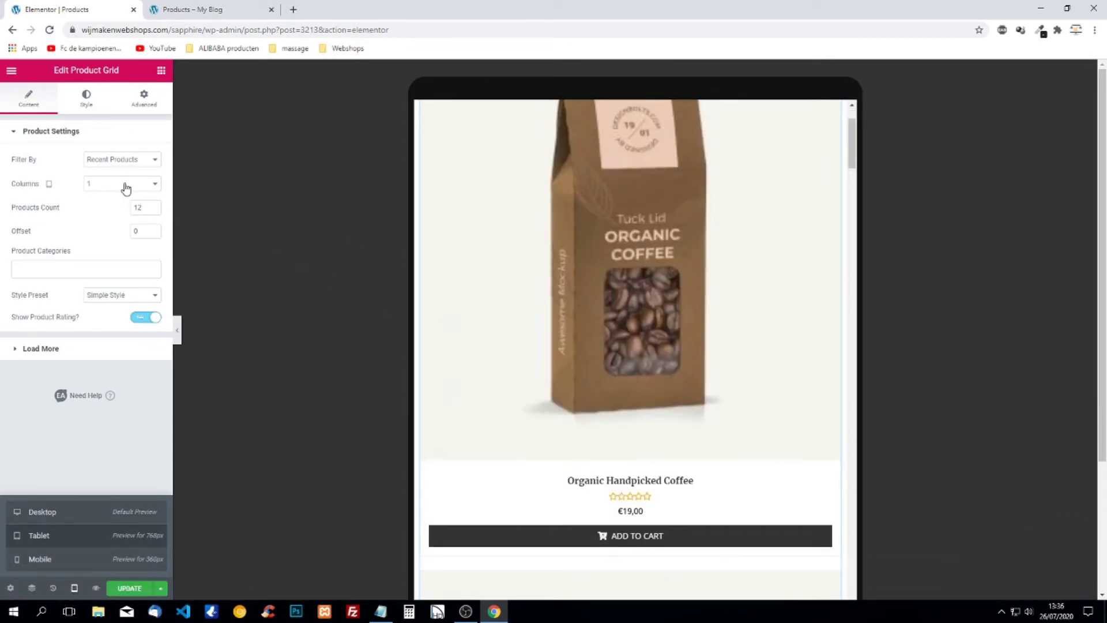
left_click(126, 189)
left_click(107, 213)
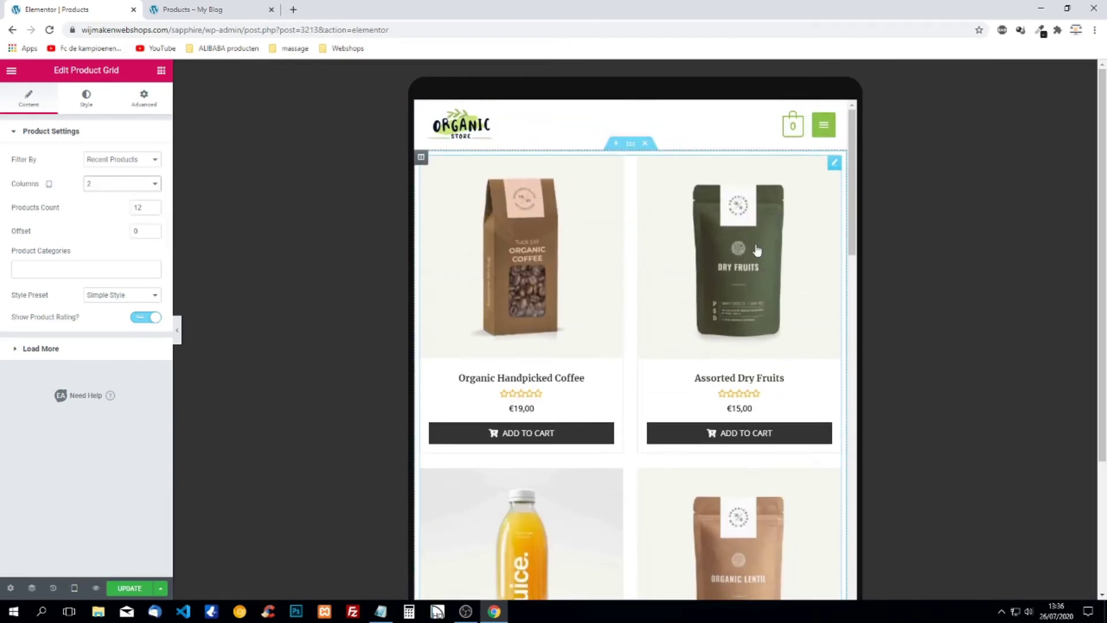
Check the Mobile preview, where products show one per row
scroll(753, 246, "down", 2)
scroll(753, 246, "down", 10)
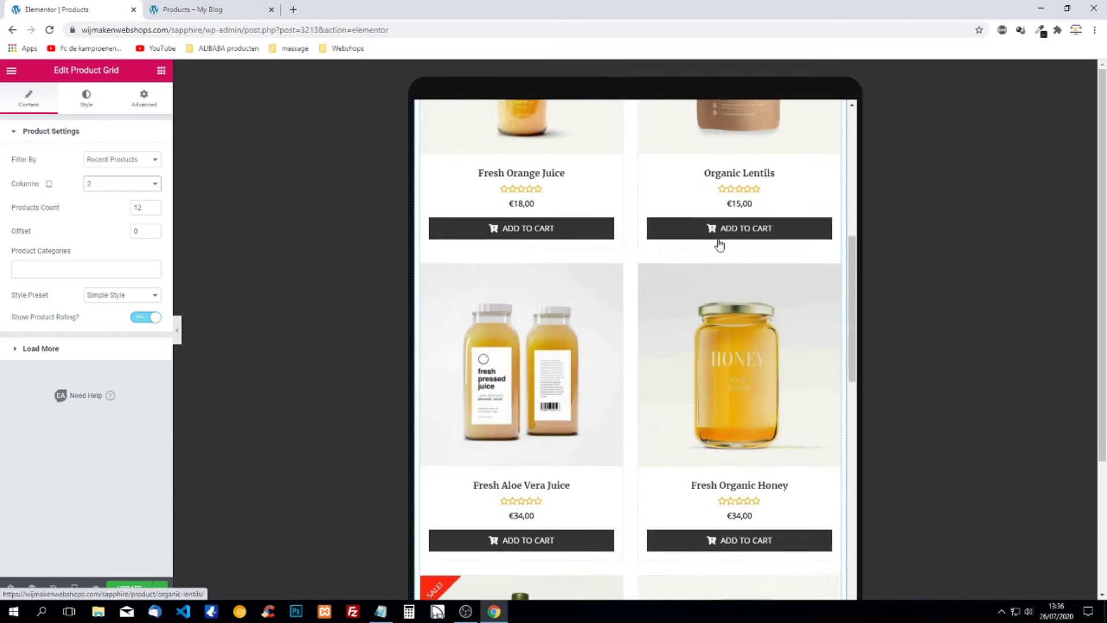
scroll(686, 320, "down", 5)
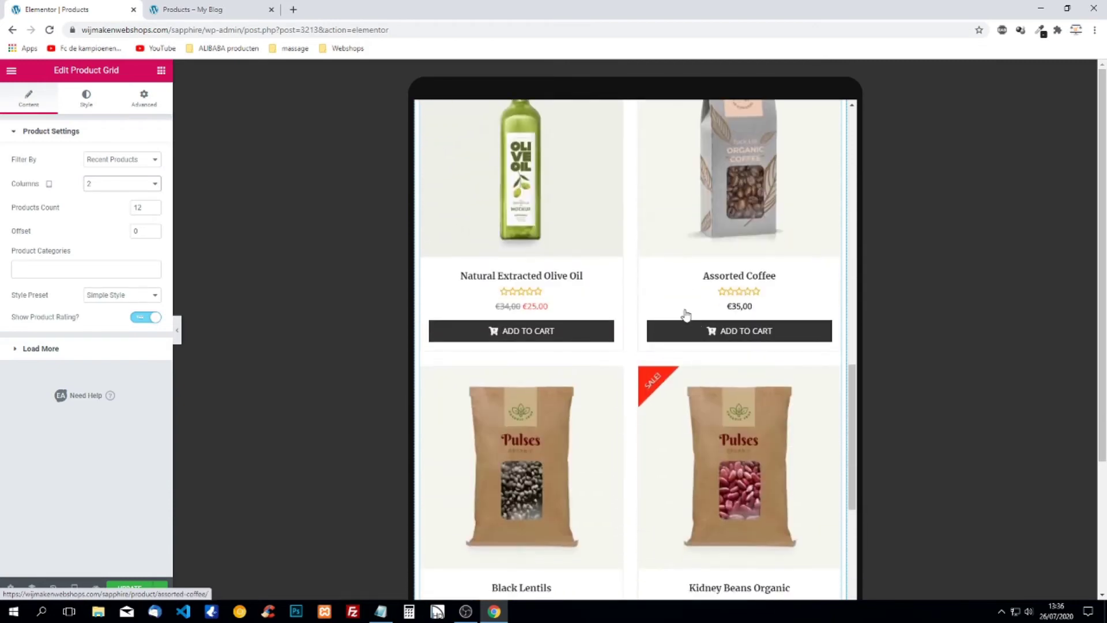
left_click(75, 594)
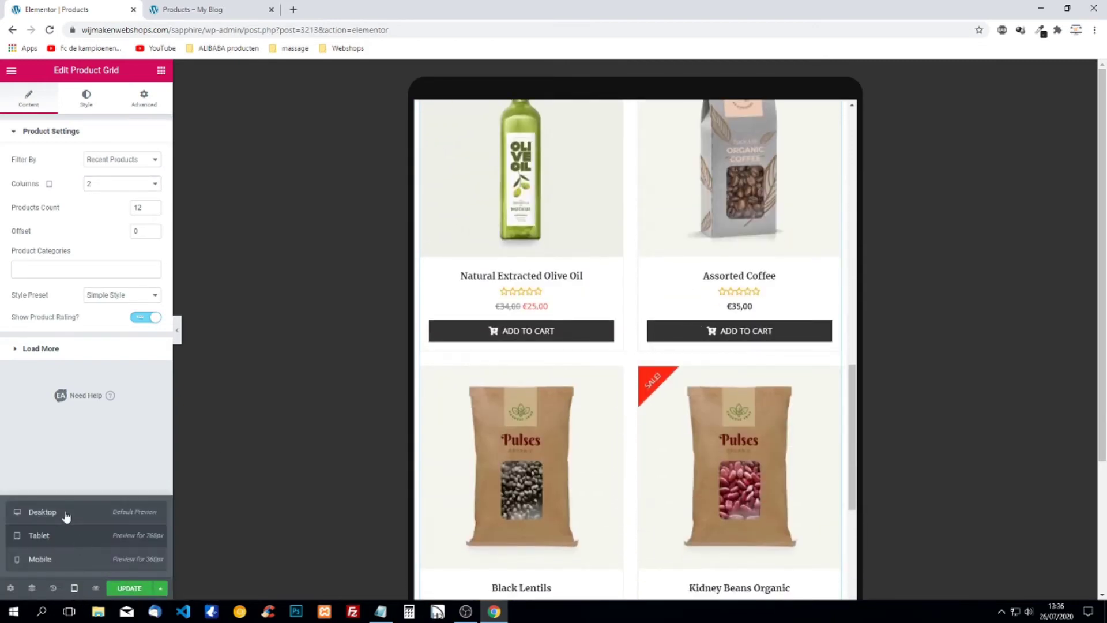
left_click(49, 560)
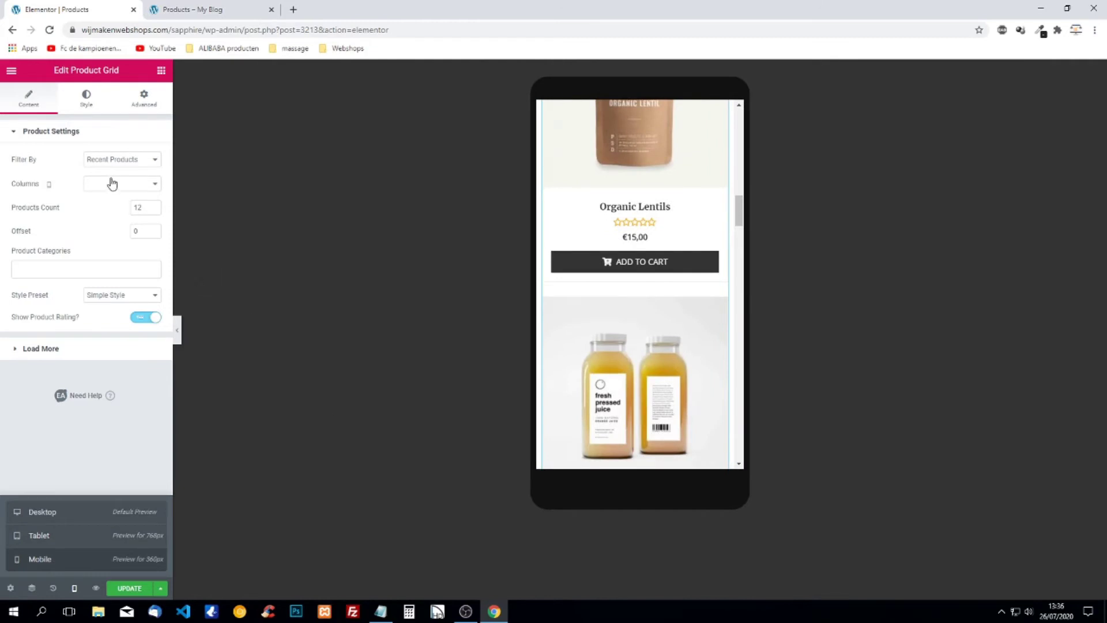
scroll(644, 255, "up", 8)
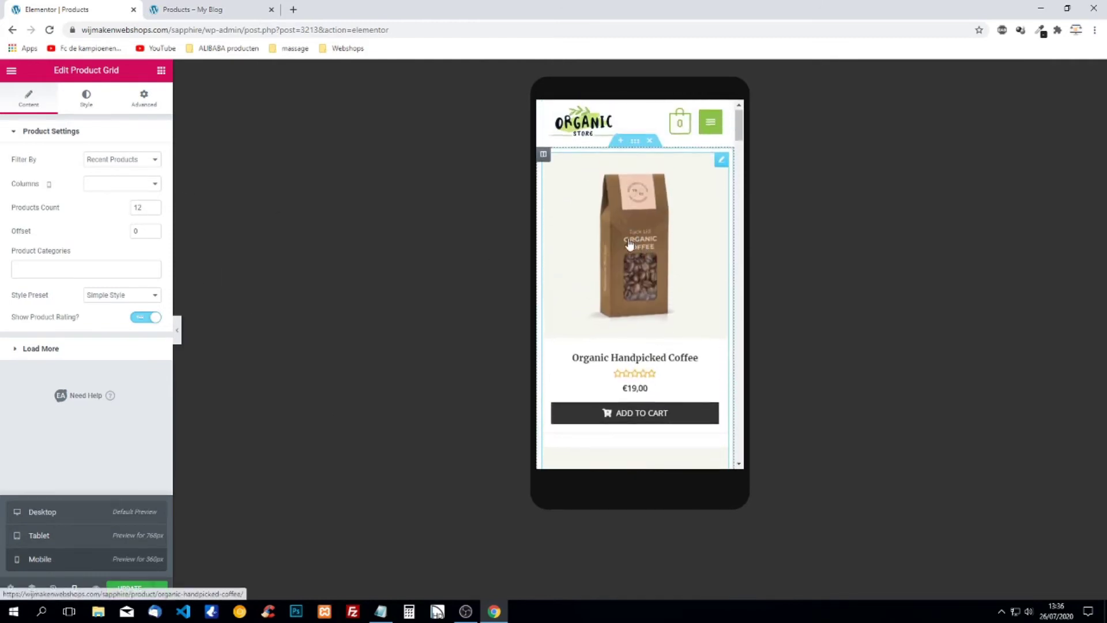
scroll(630, 244, "down", 10)
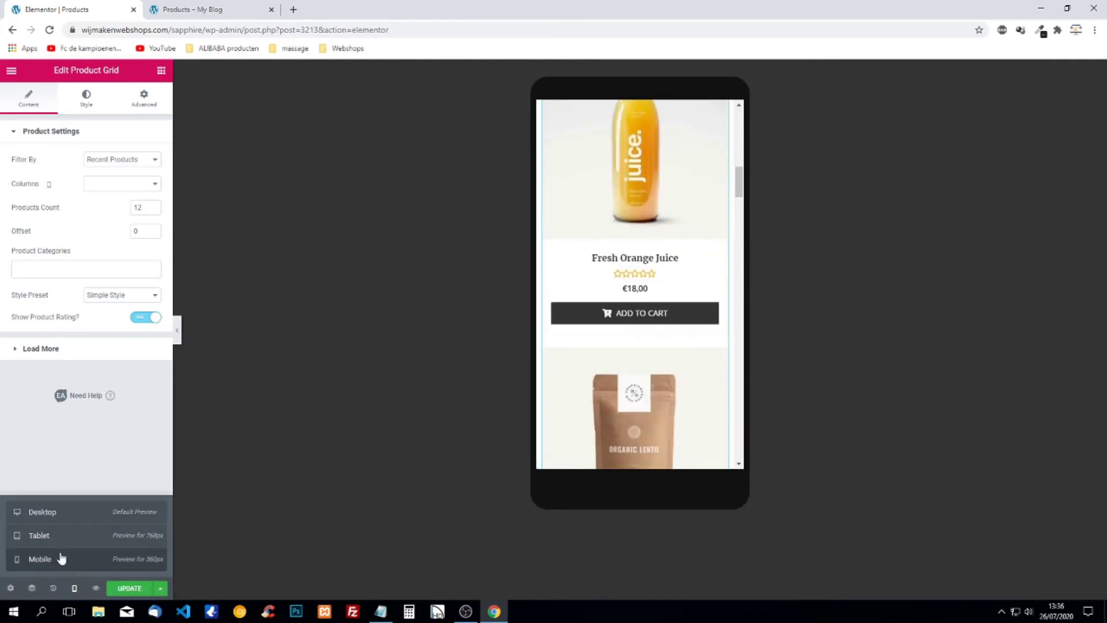
Back in Desktop view, turn off Show Product Rating and set Style Preset to Default
left_click(81, 511)
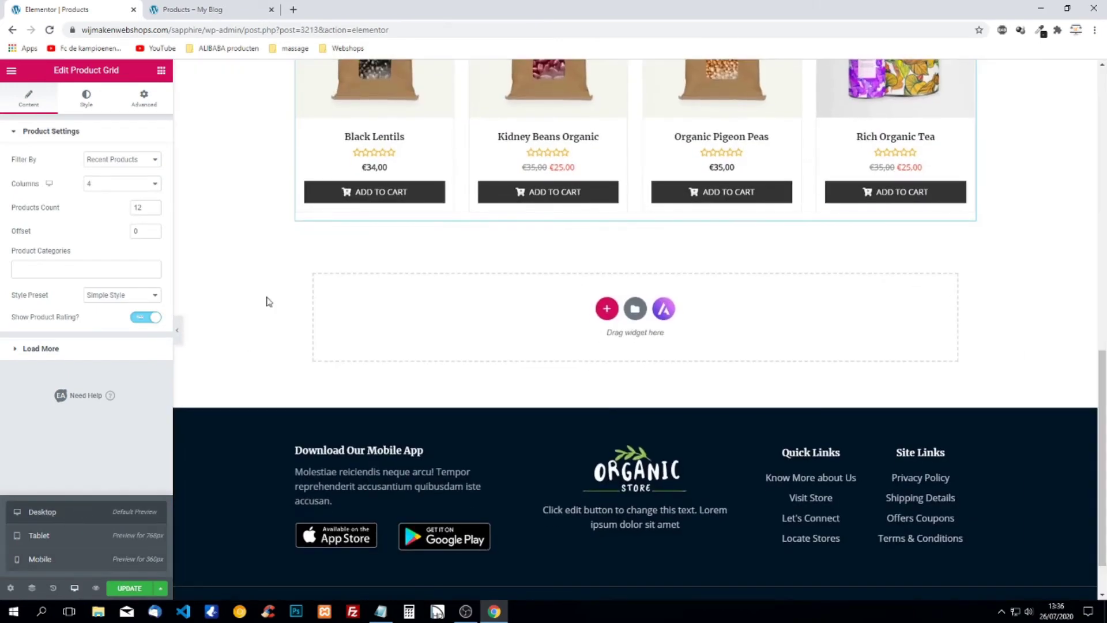
scroll(268, 210, "up", 8)
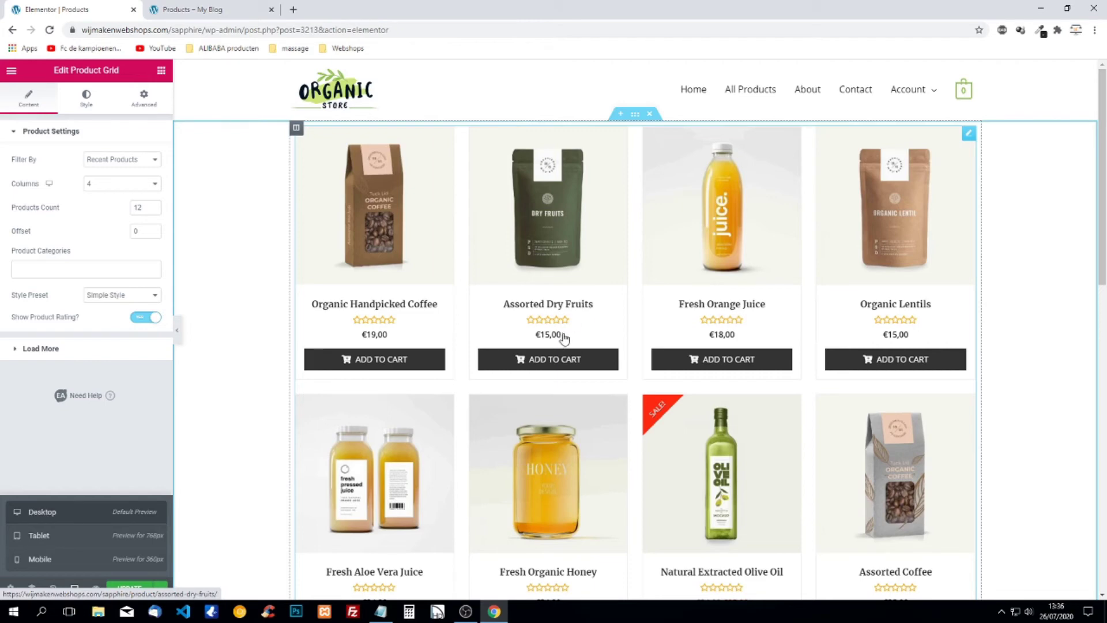
left_click(141, 325)
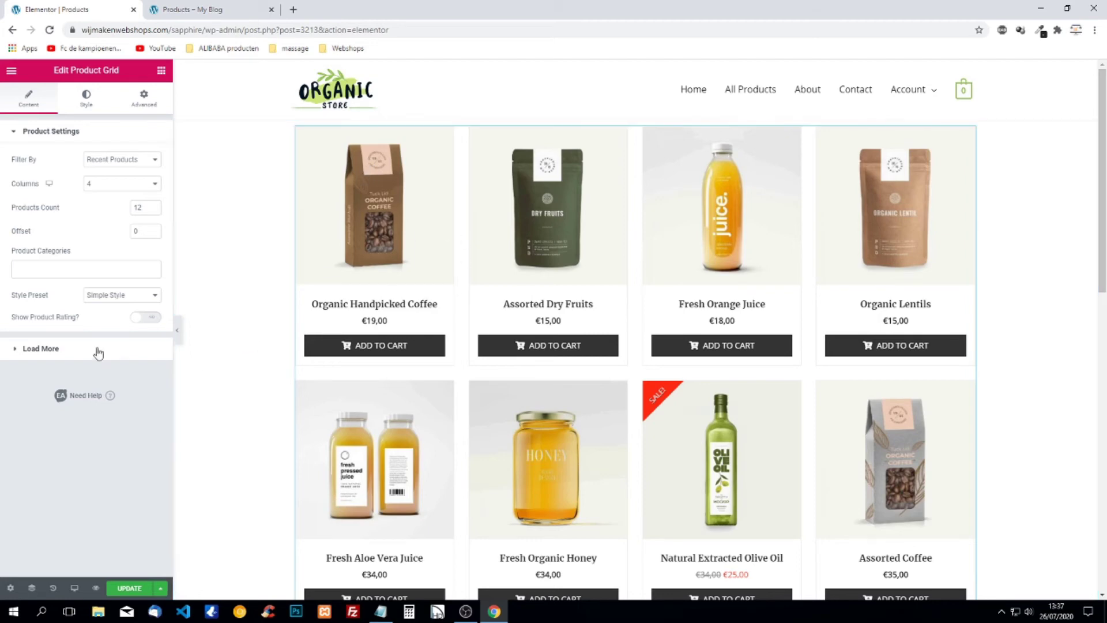
left_click(111, 295)
left_click(100, 307)
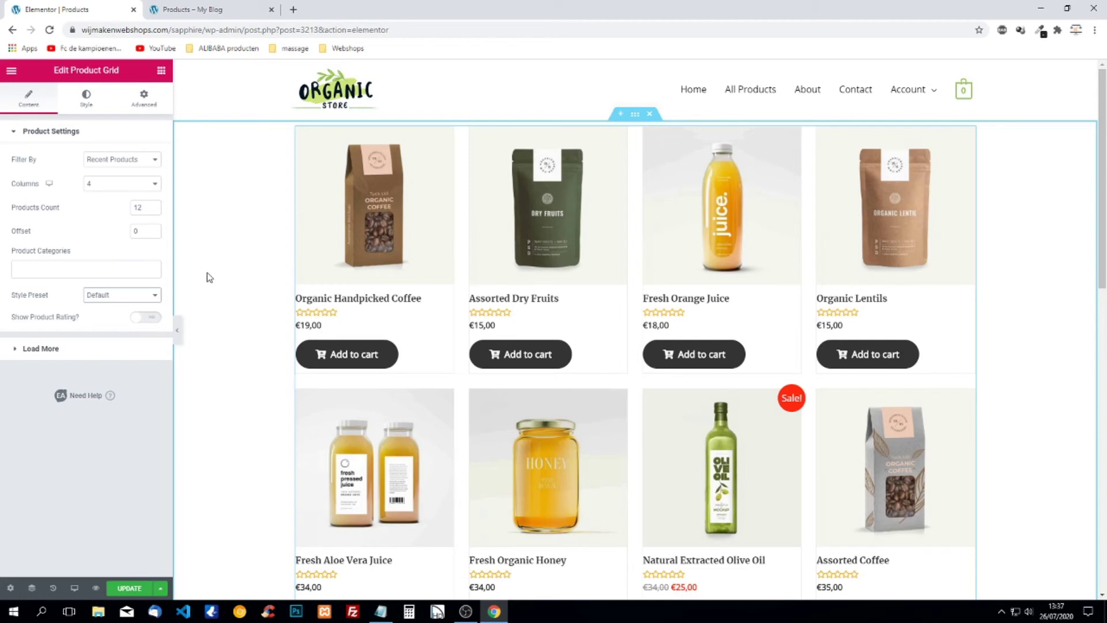
Try the Reveal and Overlay Style presets, then settle on Simple Style
left_click(130, 296)
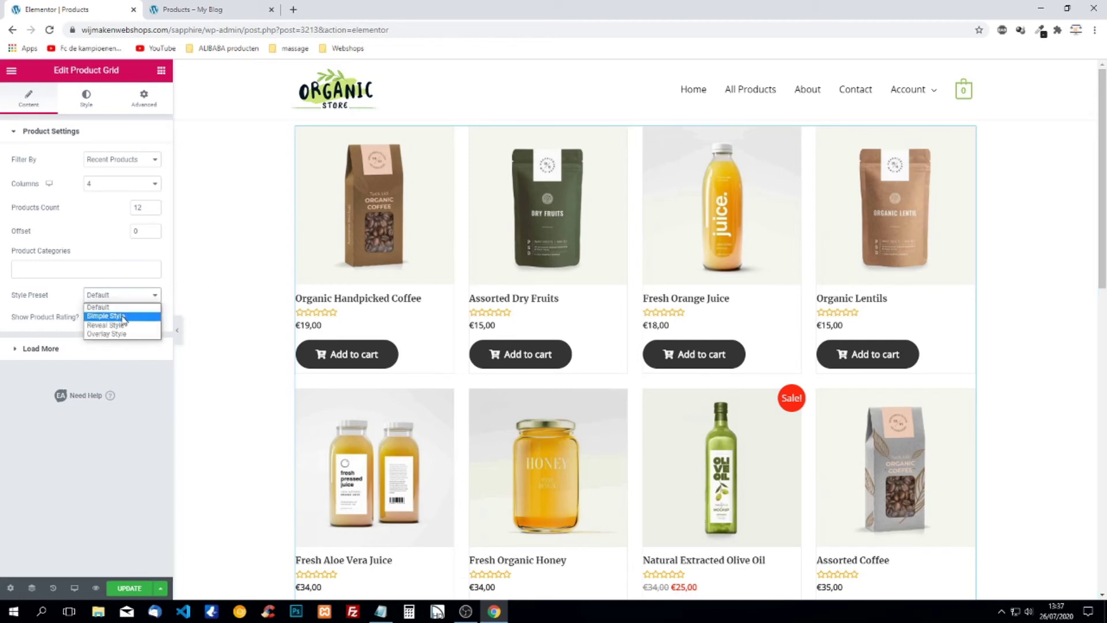
left_click(123, 318)
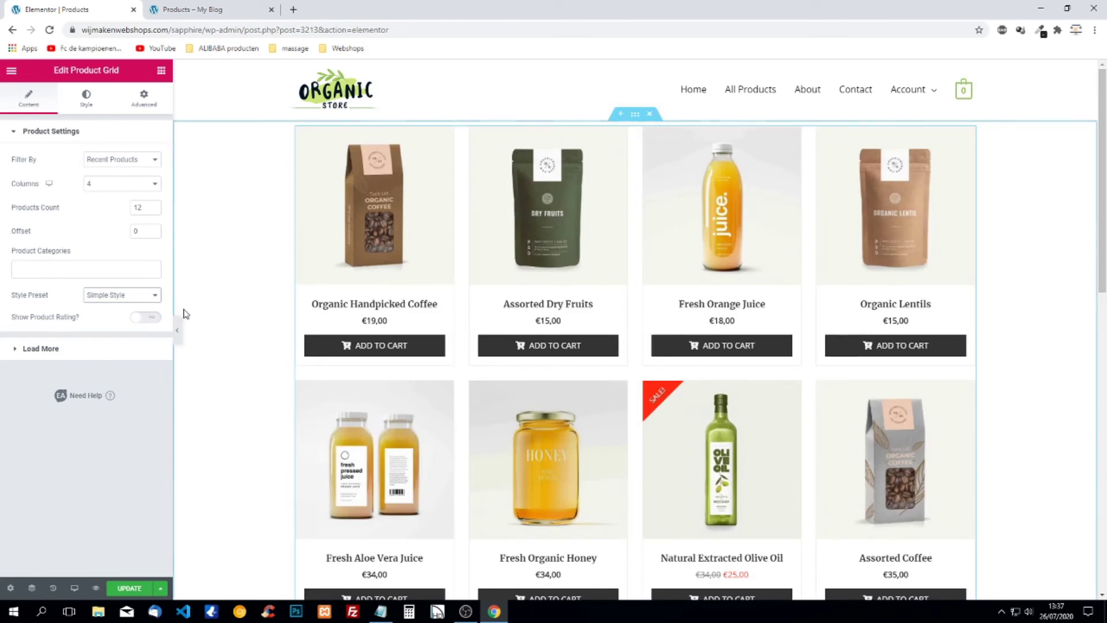
left_click(123, 297)
left_click(118, 325)
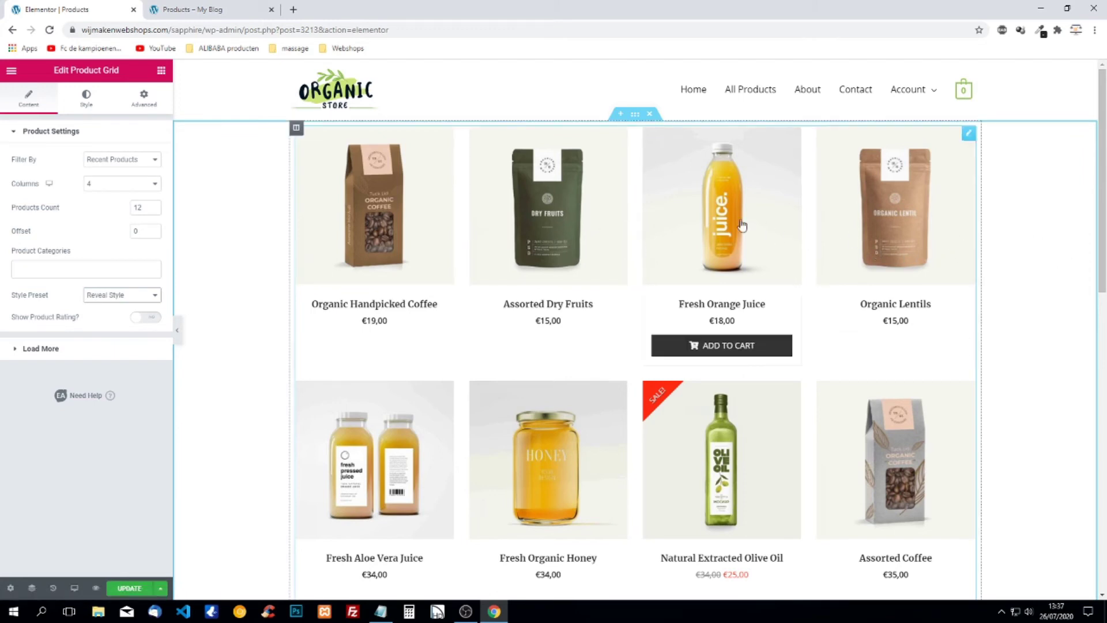
left_click(112, 296)
left_click(108, 333)
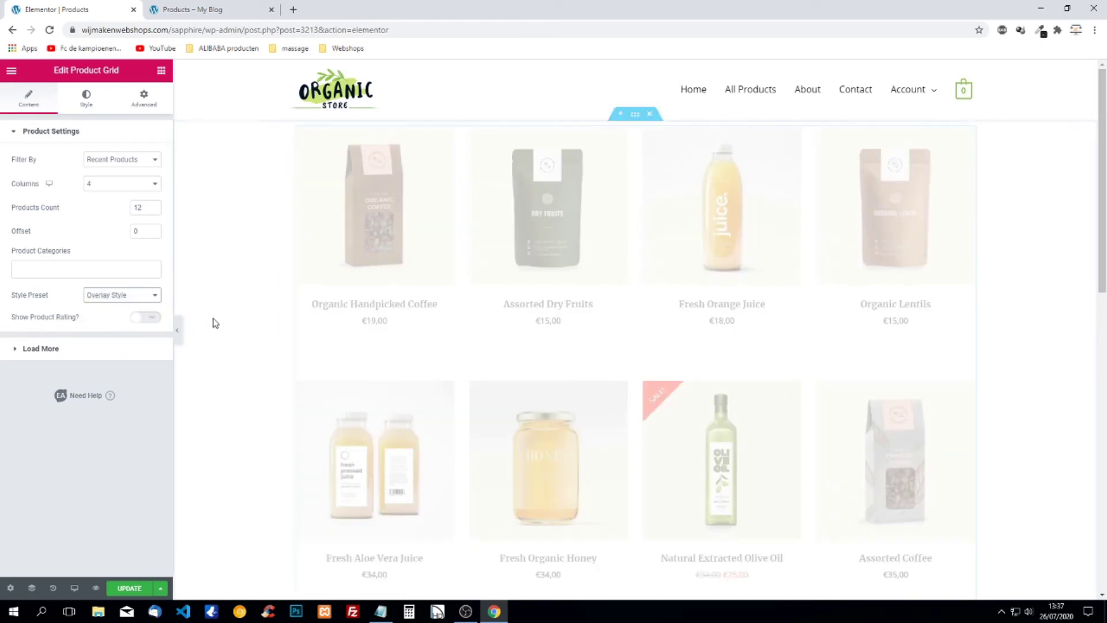
mouse_move(386, 231)
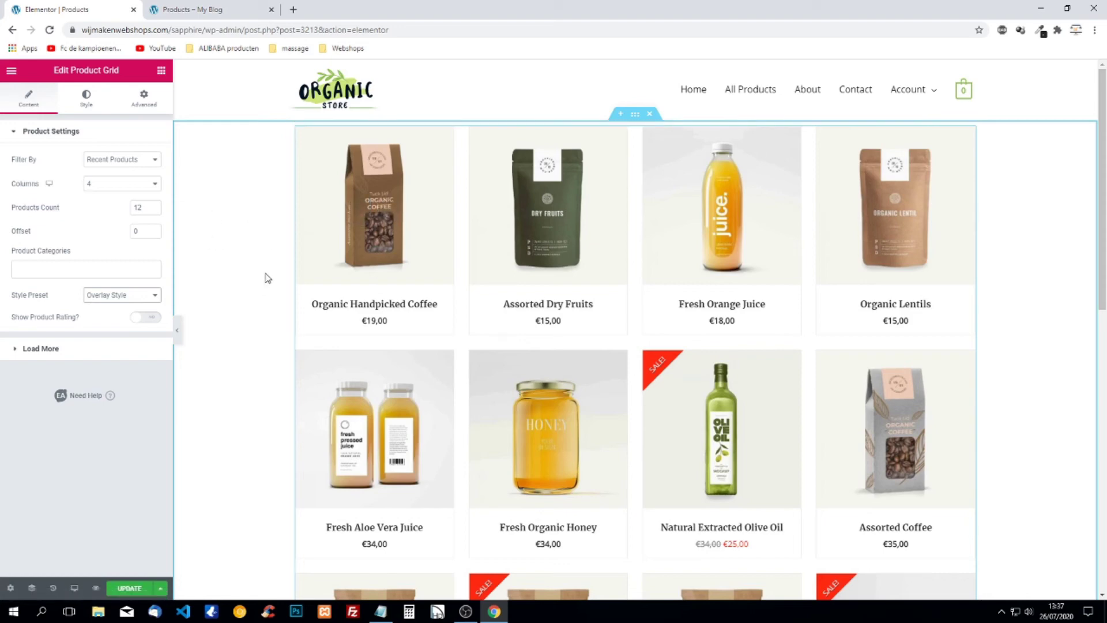
left_click(112, 295)
left_click(120, 323)
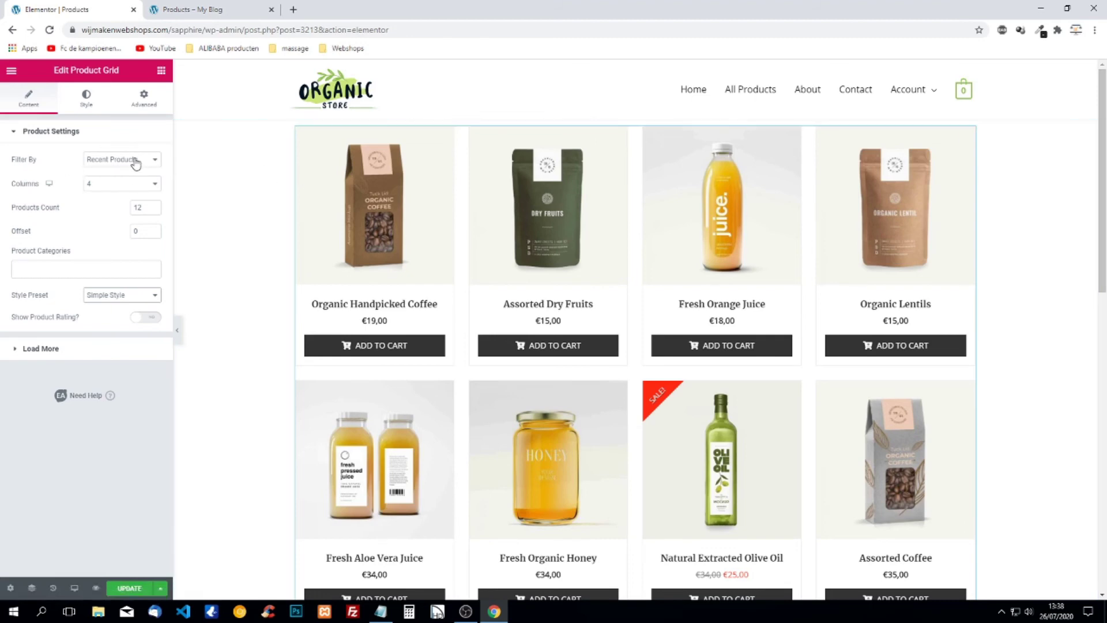
Keep Filter By on Recent Products and start a new section below the grid
left_click(155, 164)
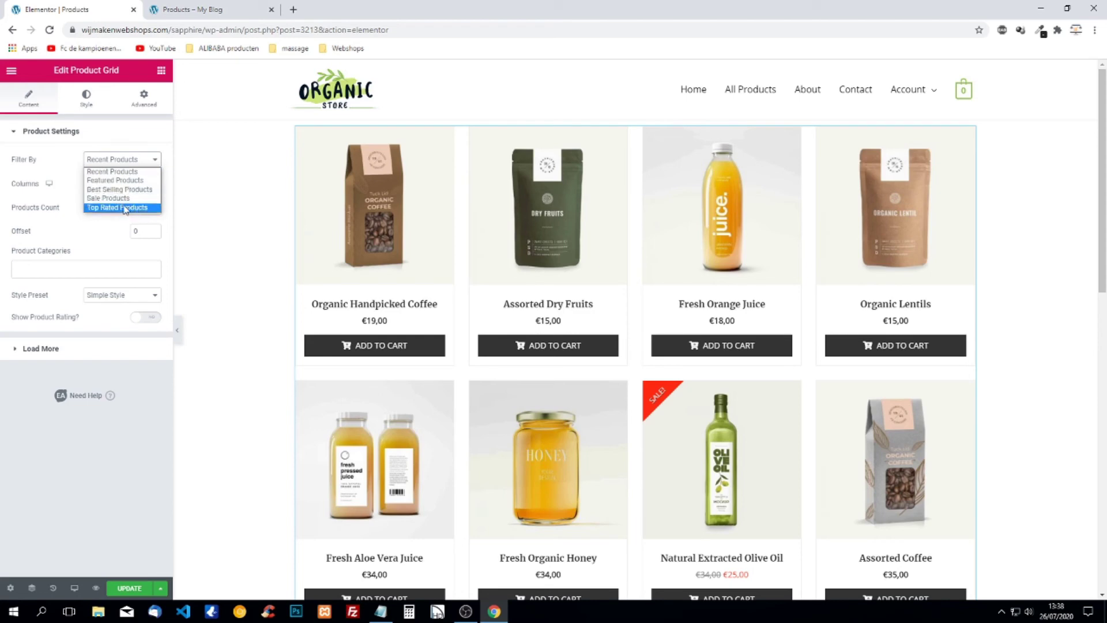
left_click(250, 199)
scroll(267, 279, "down", 9)
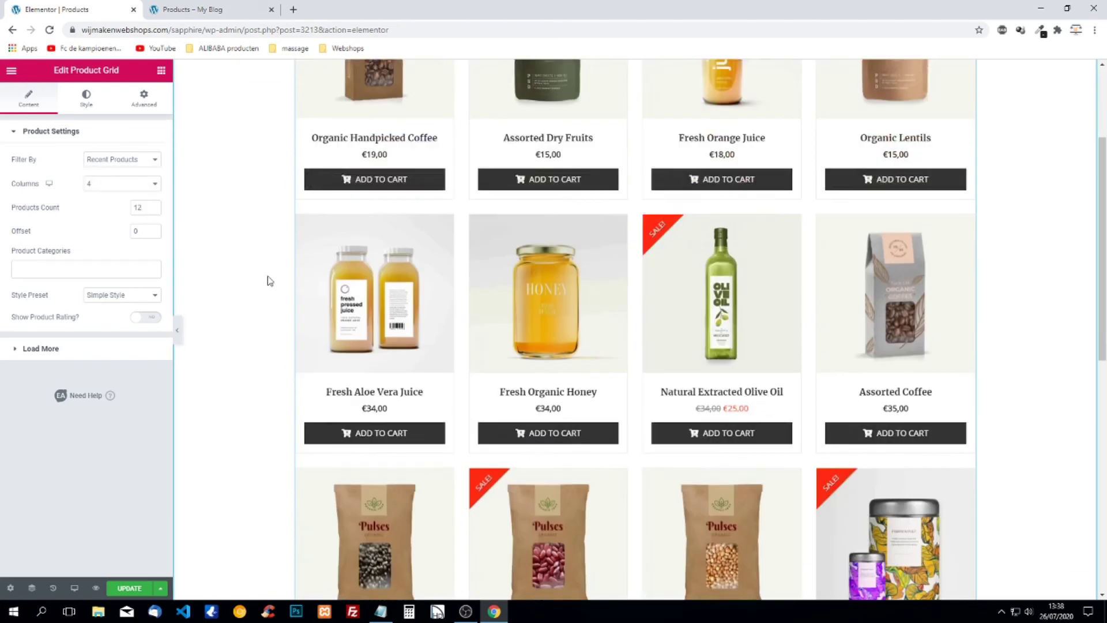
scroll(287, 332, "down", 3)
left_click(606, 278)
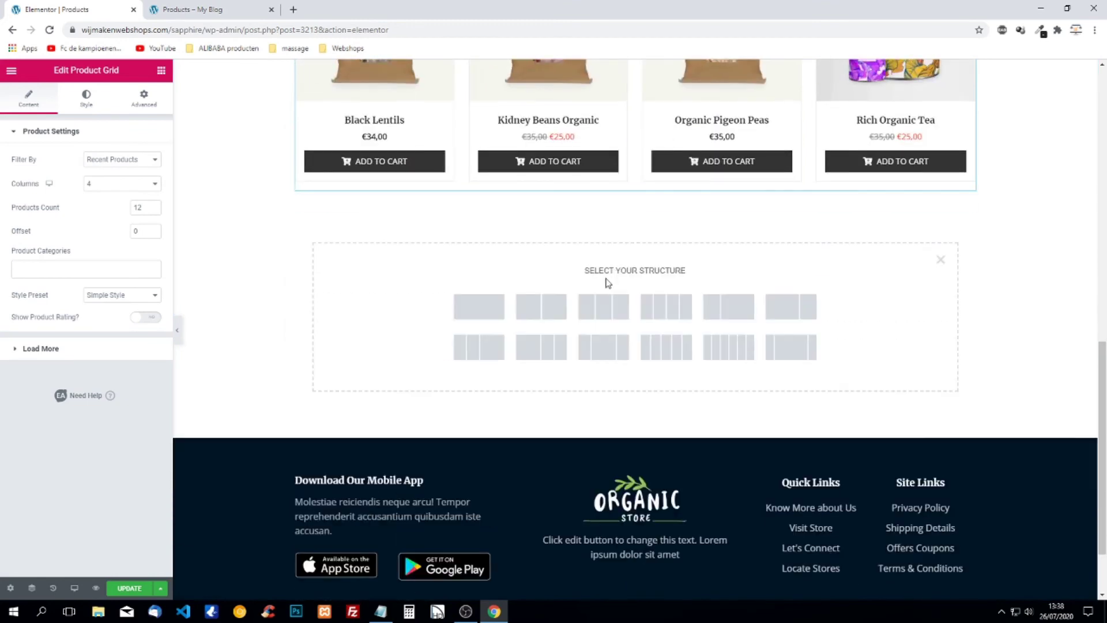
Create a single-column section and drop a Heading widget into it
left_click(478, 312)
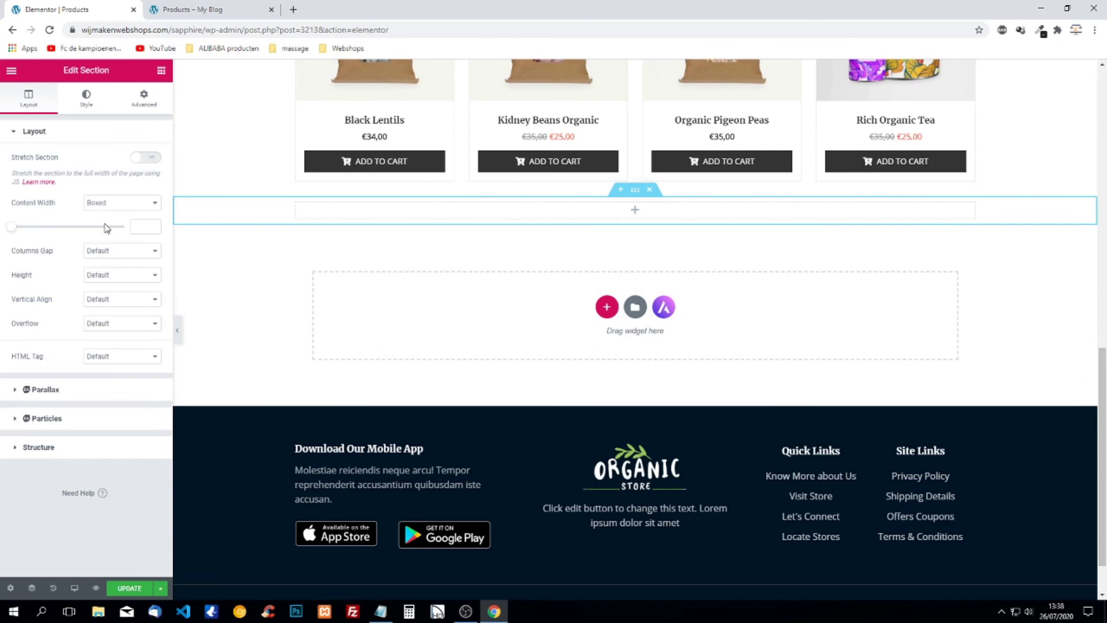
left_click(160, 71)
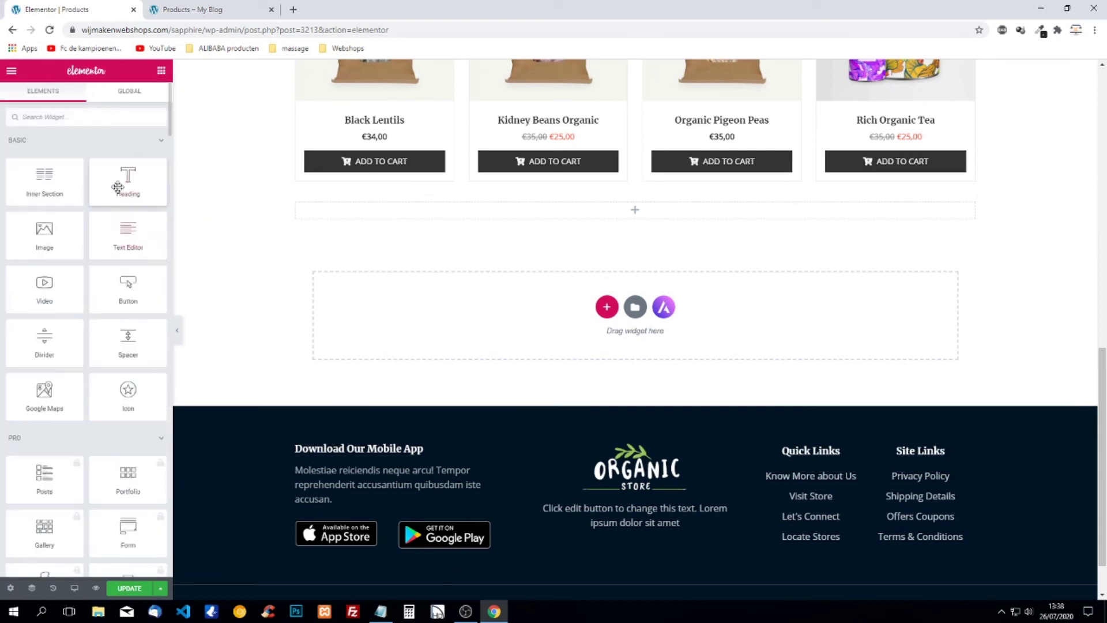
left_click_drag(128, 183, 454, 209)
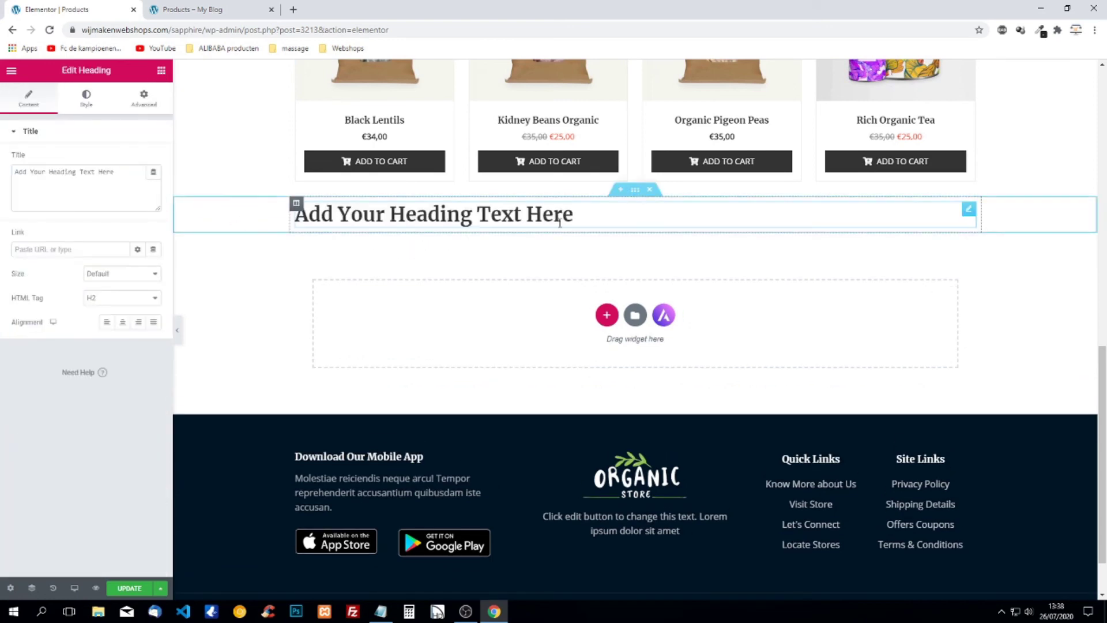
Retitle the heading 'Best Selling Products', fixing the typo
left_click_drag(138, 174, 3, 173)
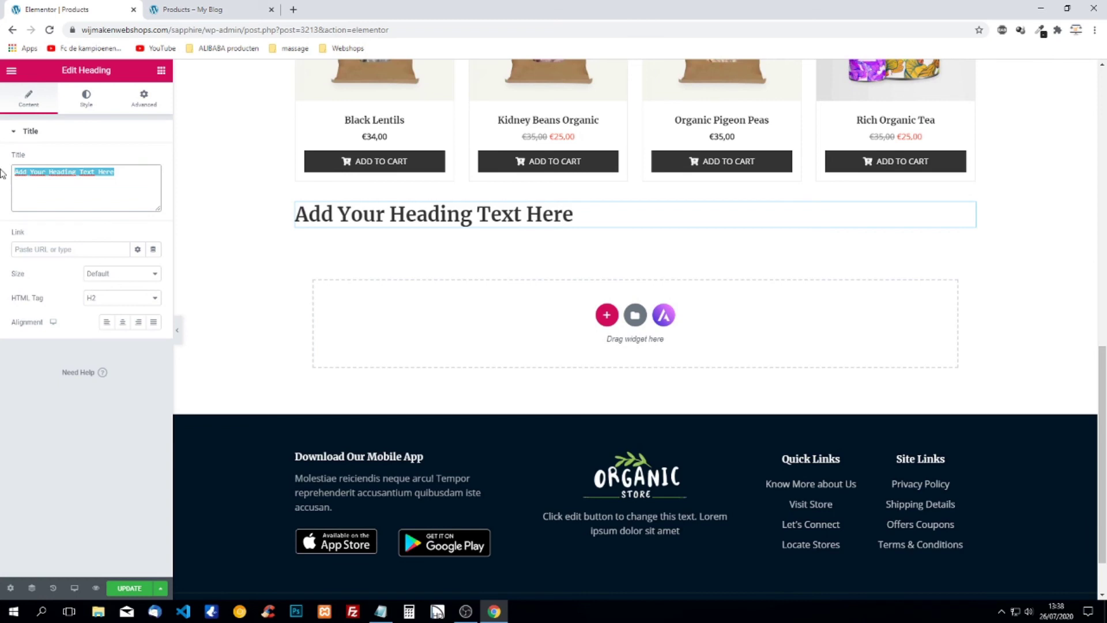
type("Best Sell")
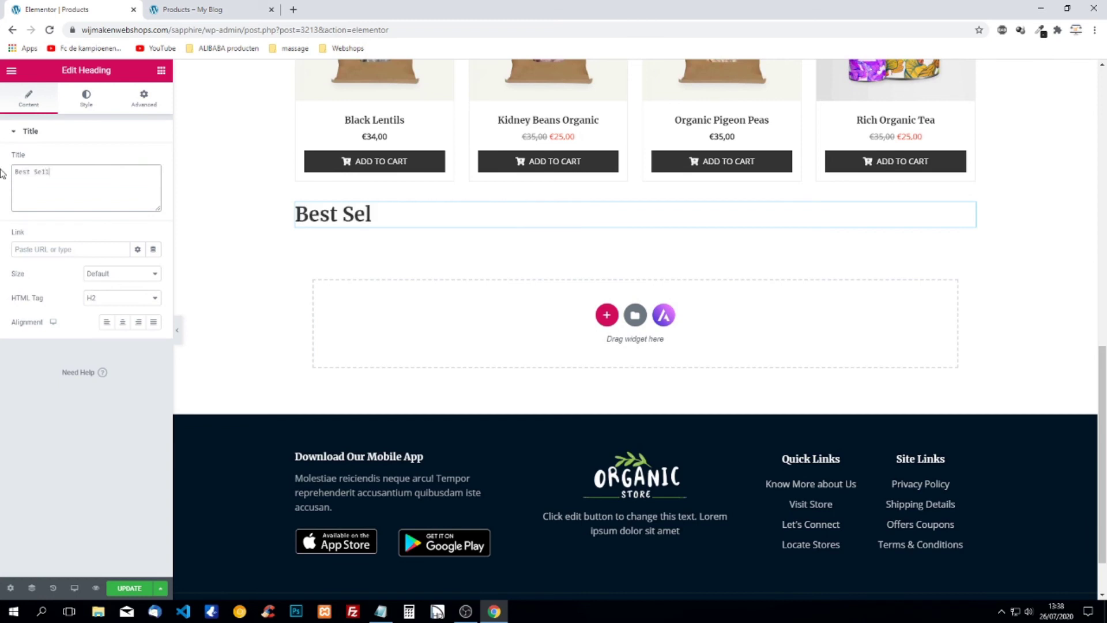
type("ing Producs")
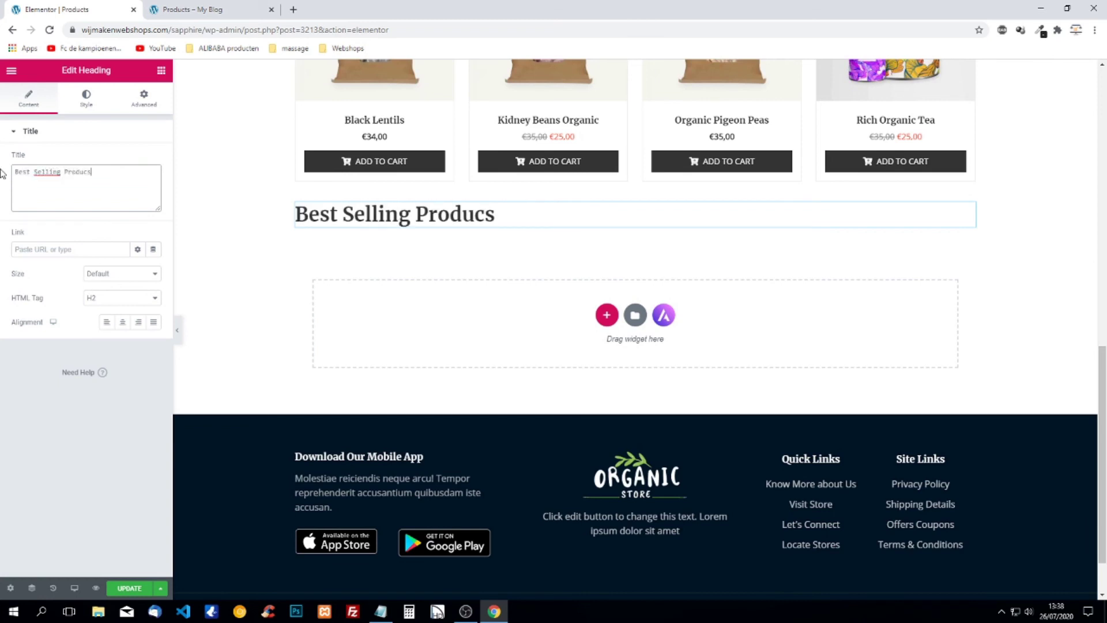
left_click(497, 215)
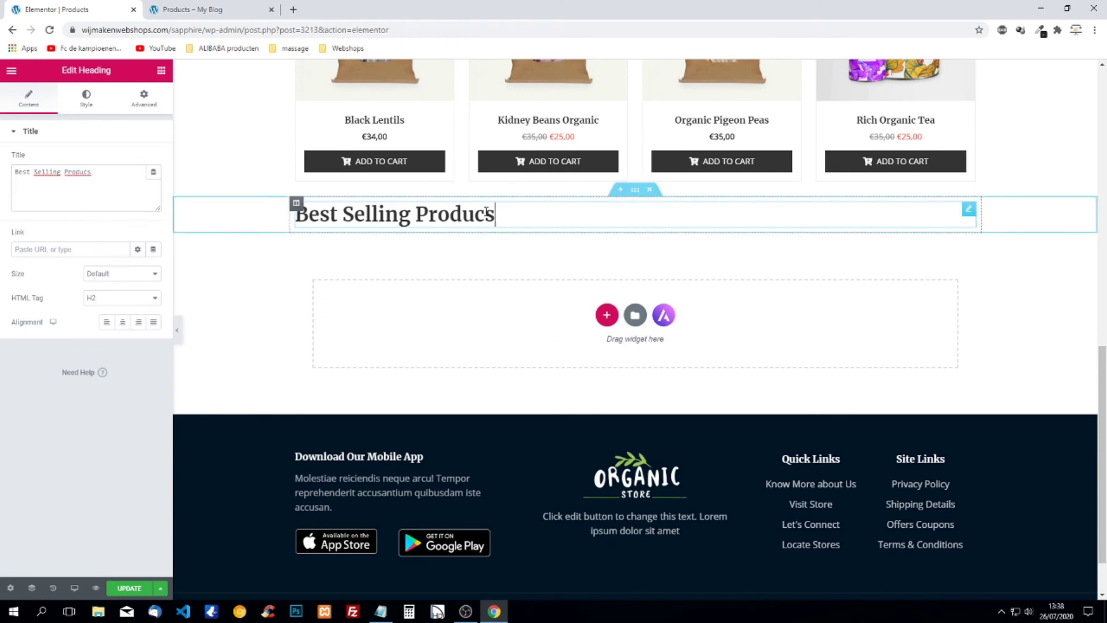
type("t")
key("BackSpace")
type("ts")
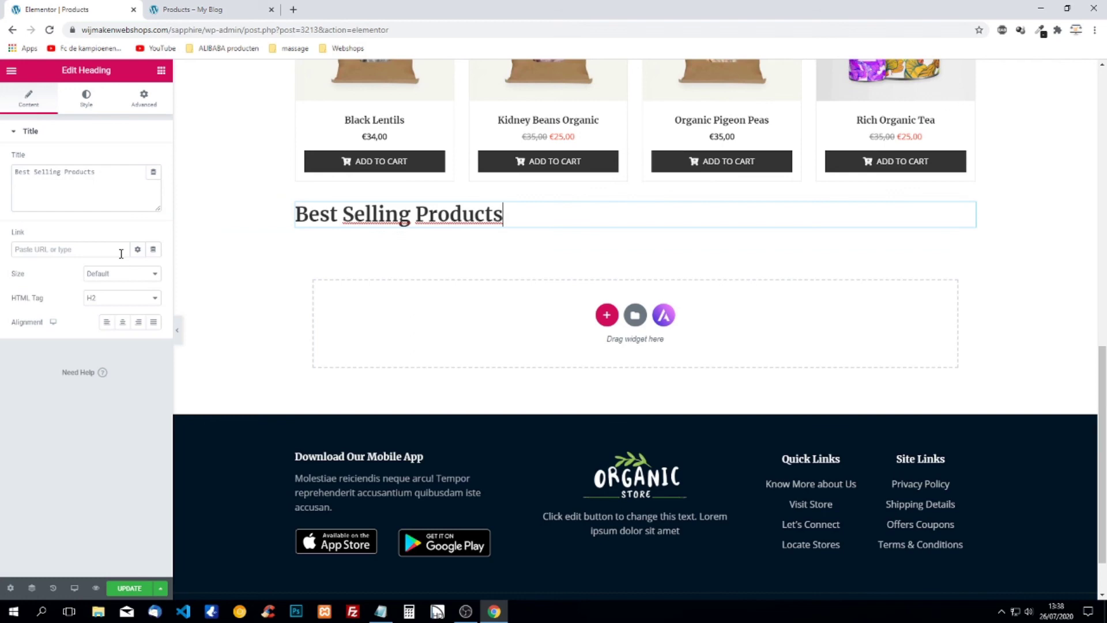
Add a one-column section below the heading with a Product Grid filtered to Best Selling Products
left_click(606, 315)
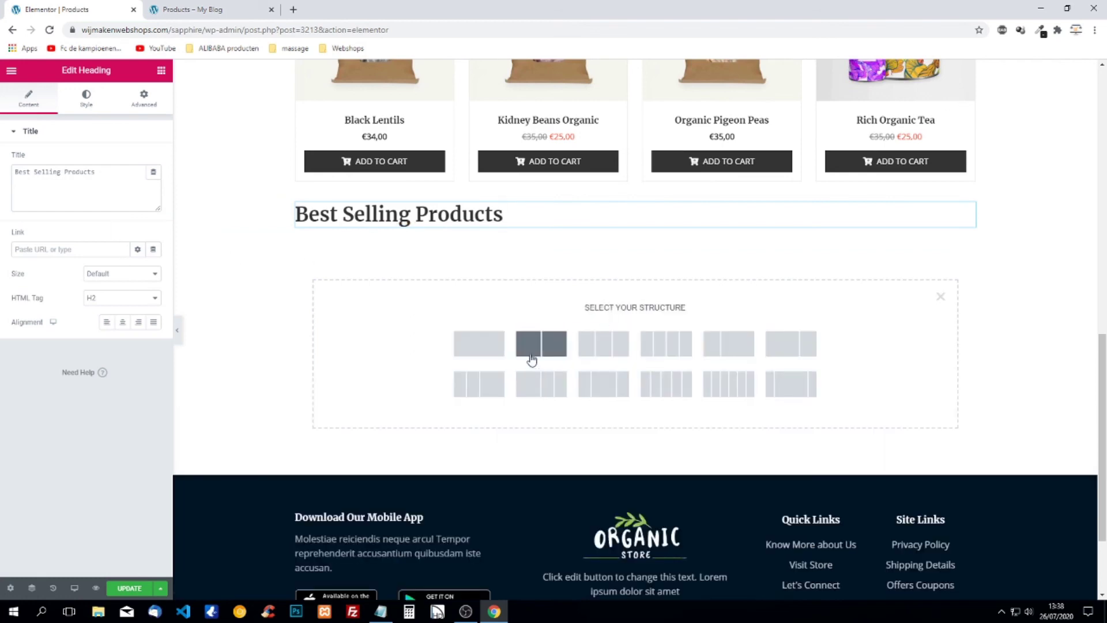
left_click(470, 346)
left_click(161, 70)
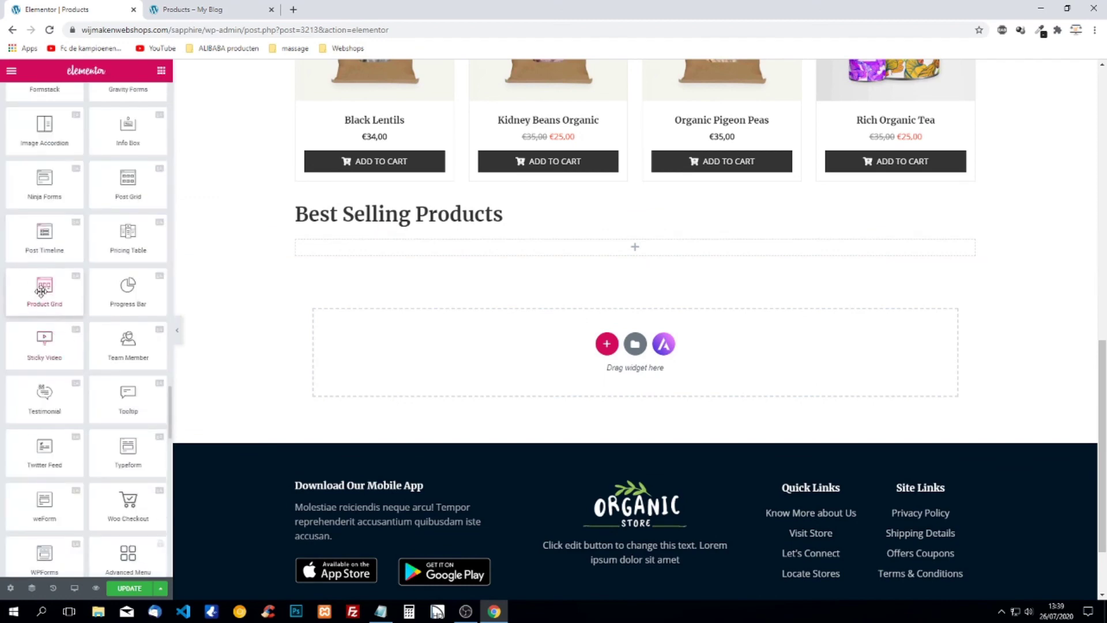
left_click_drag(46, 288, 513, 249)
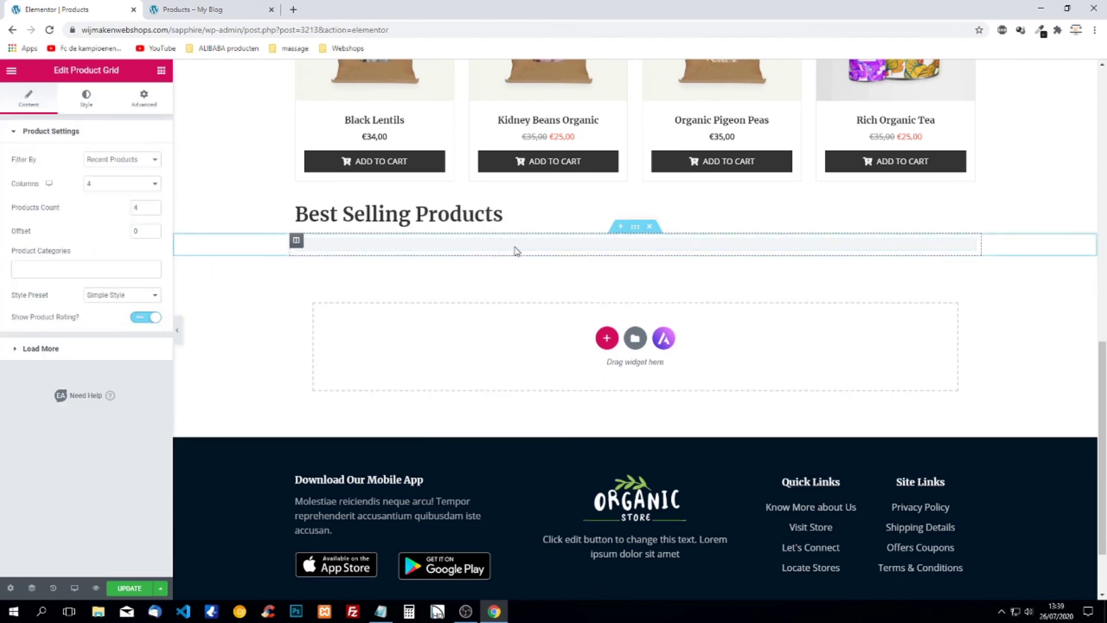
left_click(142, 161)
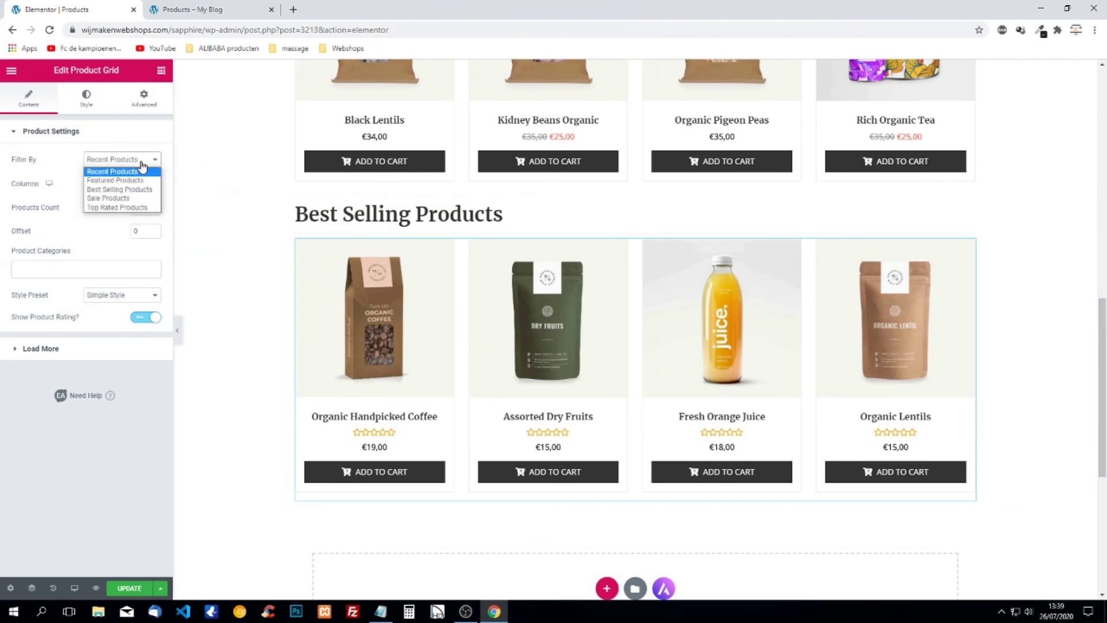
left_click(121, 189)
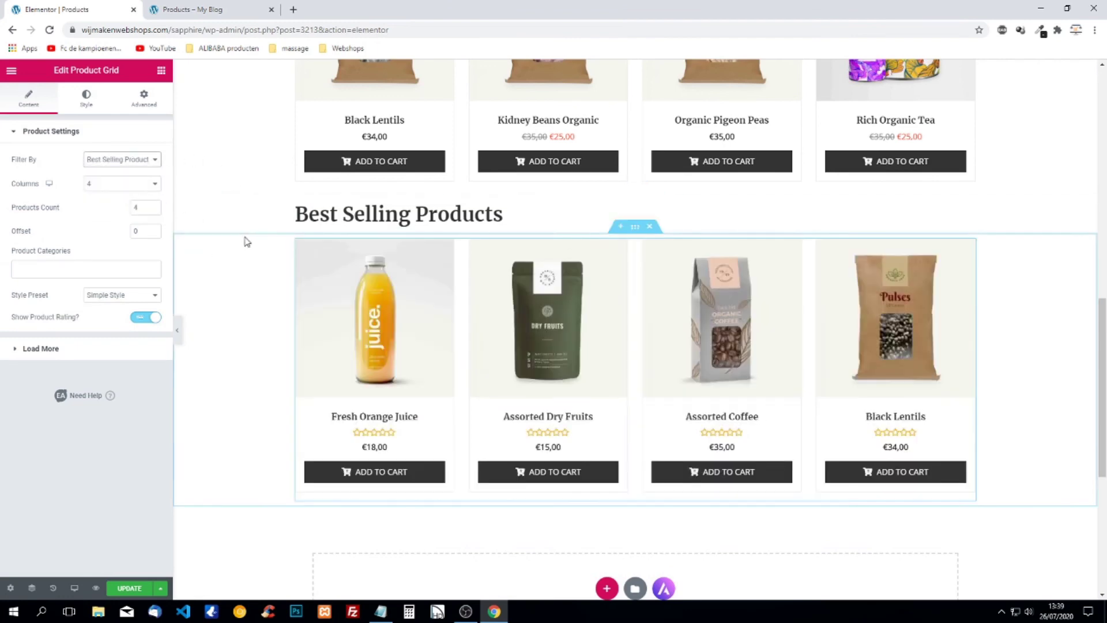